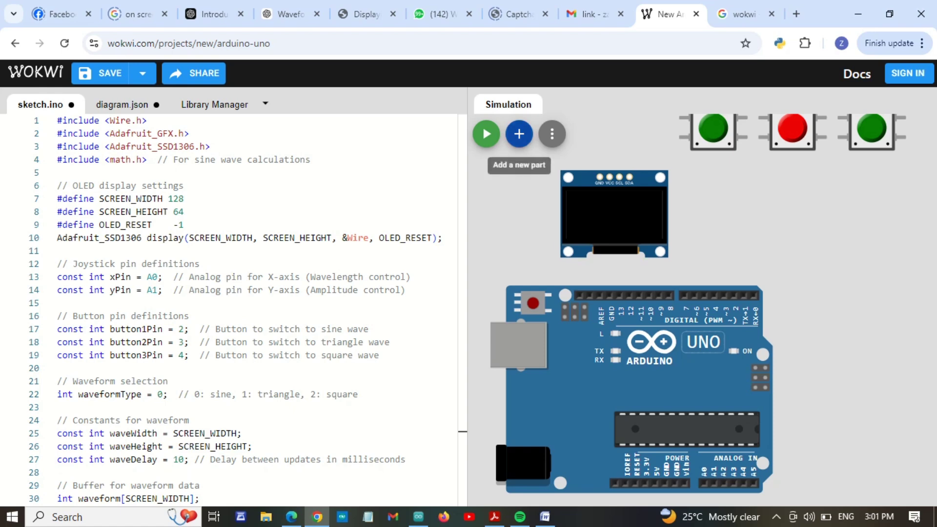
Add an Analog Joystick to the diagram and place it beside the Arduino Uno, below the pushbuttons
left_click(519, 133)
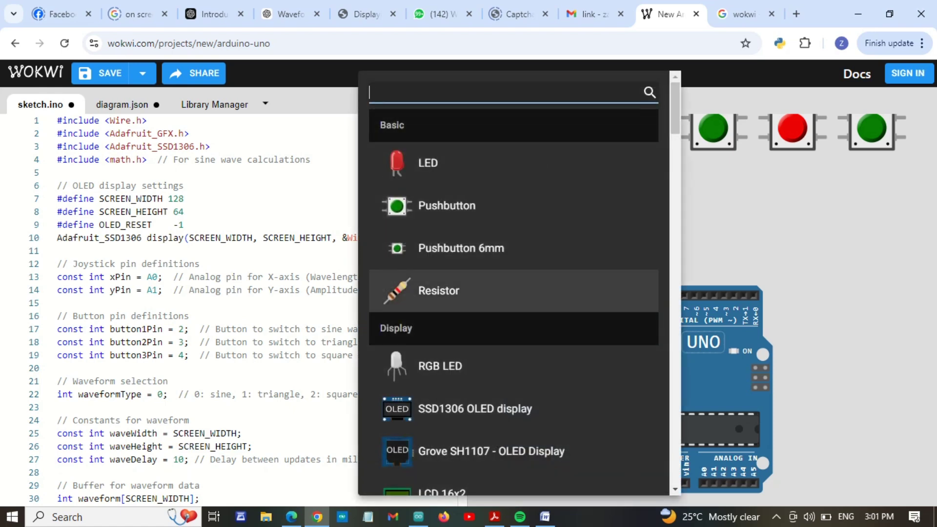
type("joy")
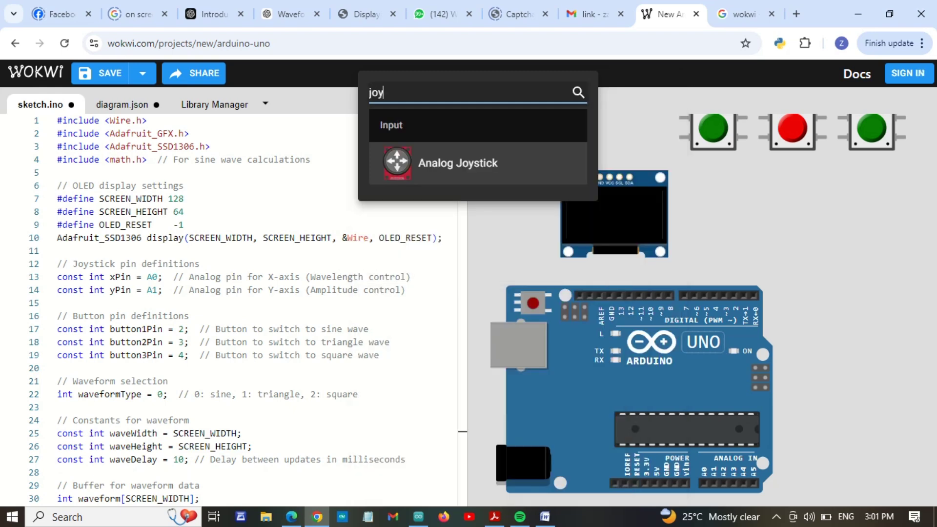
left_click(458, 162)
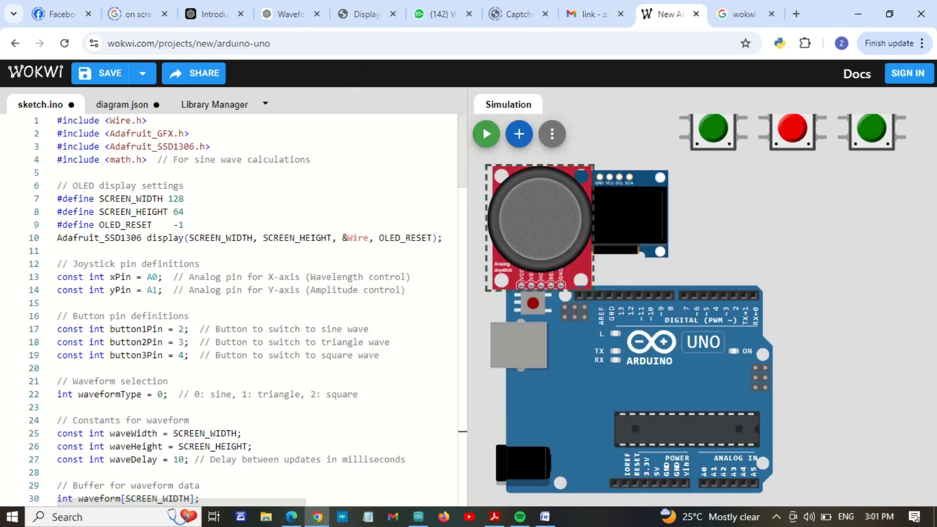
left_click_drag(542, 220, 872, 270)
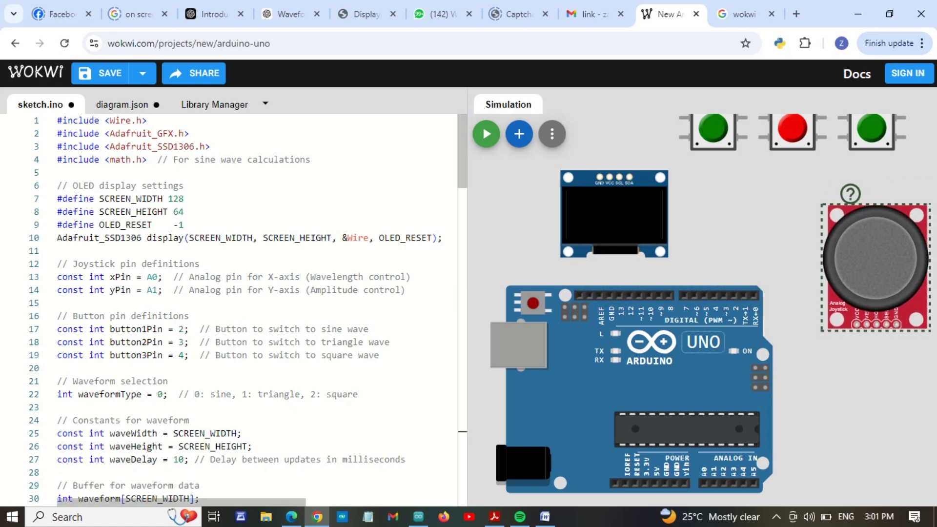
Shrink the code pane and show the simulation diagram in full screen
left_click_drag(467, 298, 108, 298)
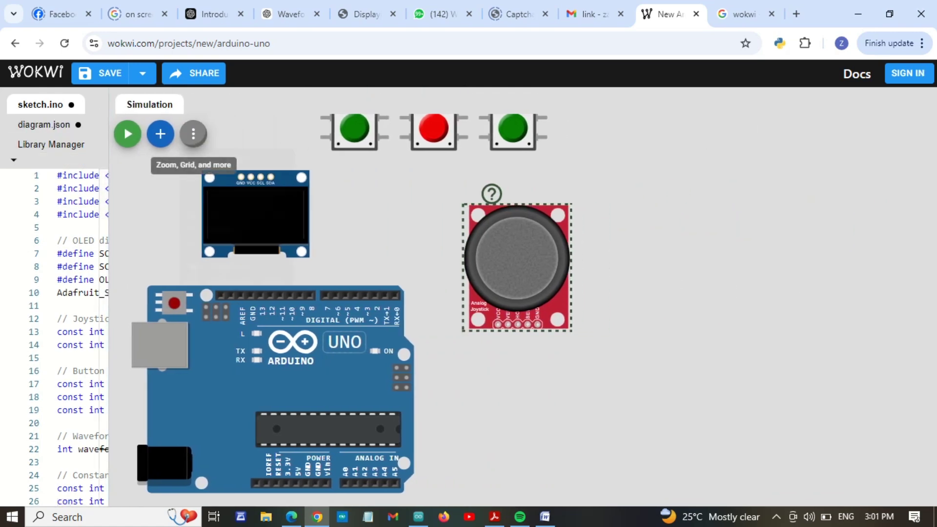
left_click(193, 134)
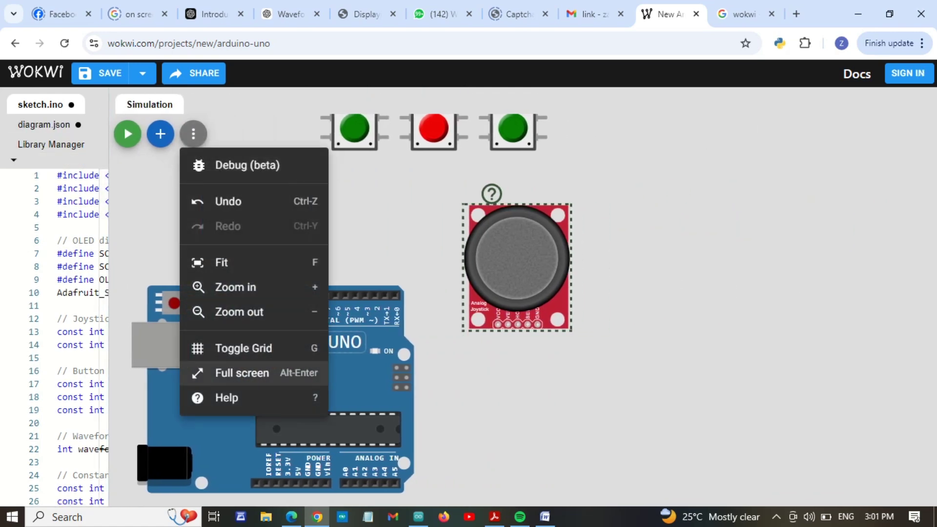
left_click(242, 373)
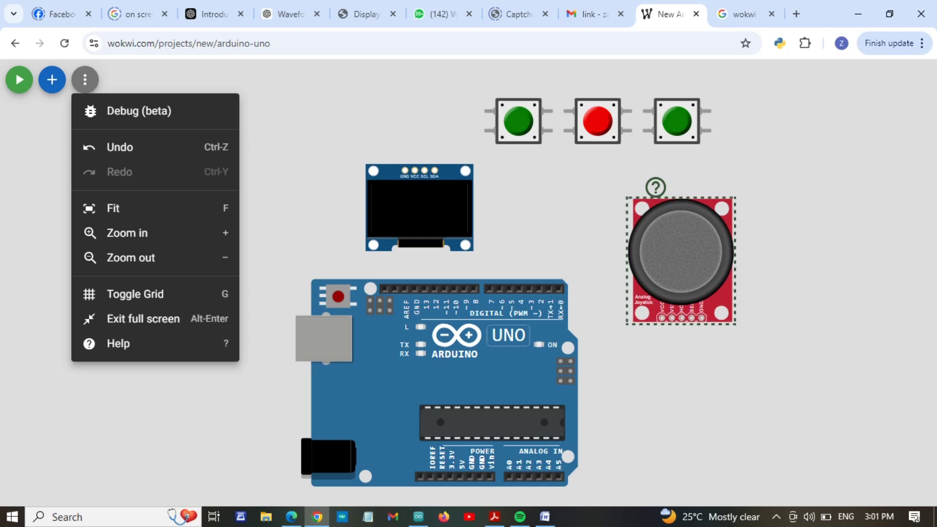
left_click(274, 351)
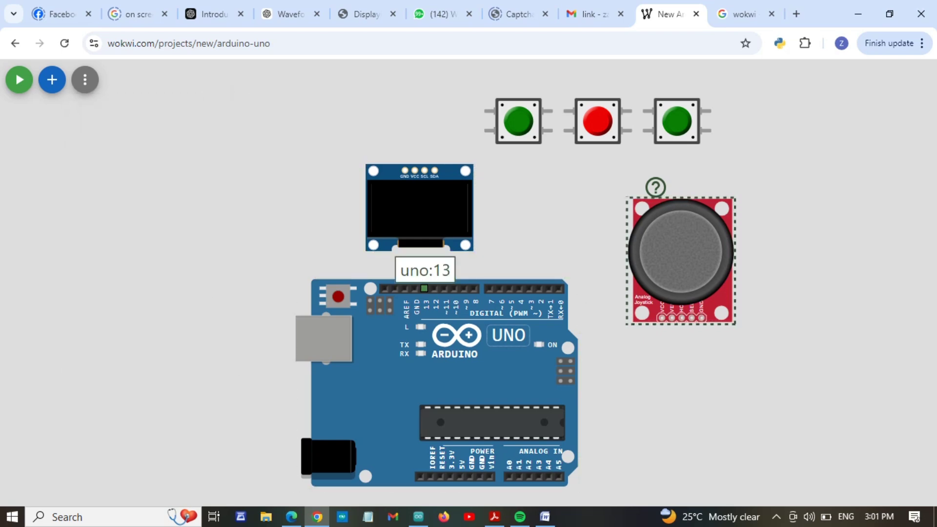
Spread out the parts: shift the Arduino, OLED display and first green button leftward, and move the joystick to the Arduino's lower right
left_click_drag(424, 299, 168, 290)
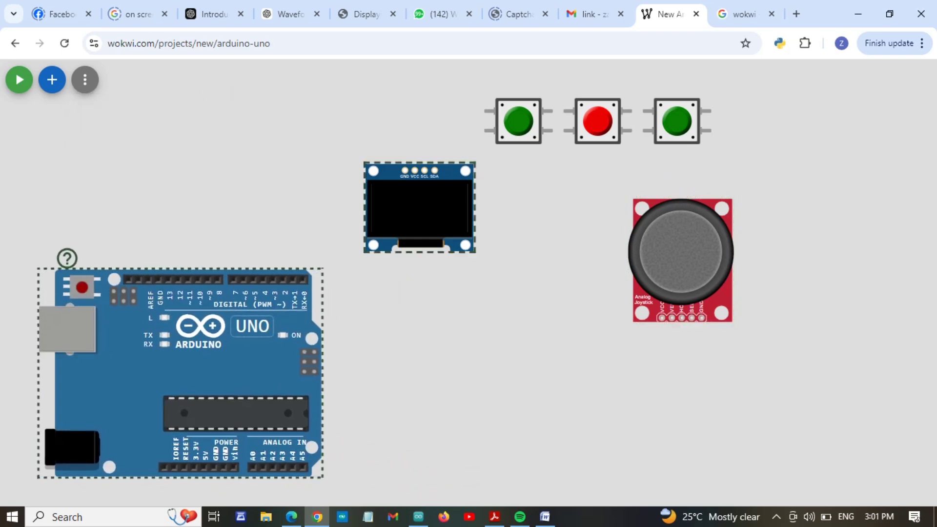
left_click_drag(420, 208, 153, 178)
left_click_drag(518, 121, 320, 150)
left_click_drag(681, 254, 503, 393)
Line up the red pushbutton and the last green pushbutton in an evenly spaced row with the first green one
left_click_drag(598, 121, 410, 156)
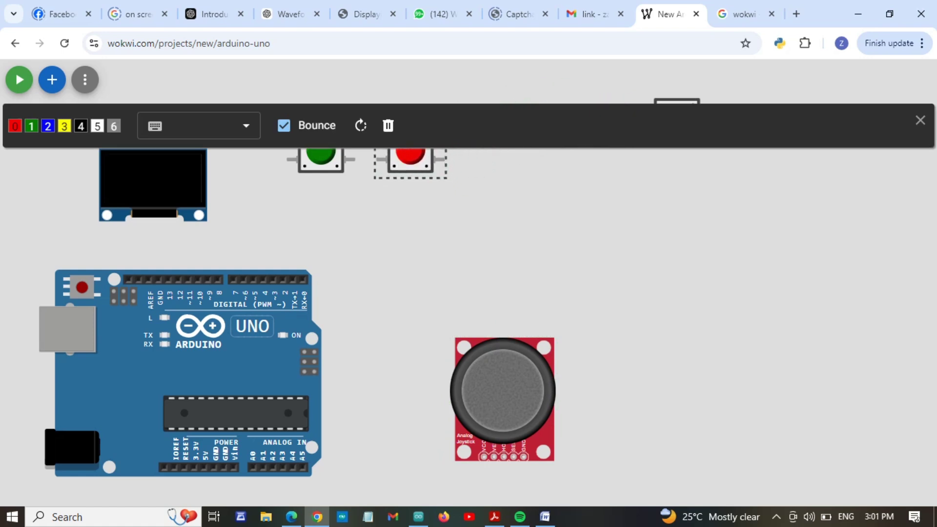
left_click(528, 195)
left_click_drag(677, 121, 509, 160)
left_click(517, 215)
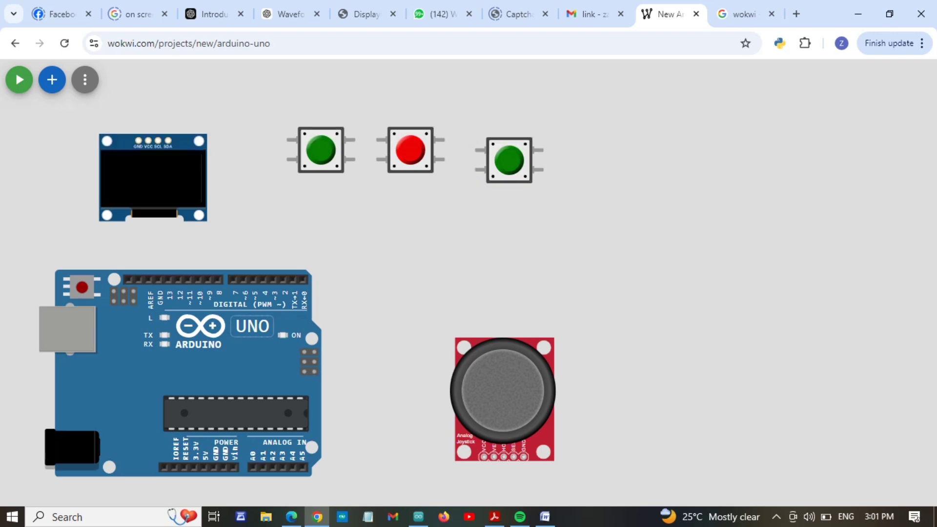
left_click(509, 160)
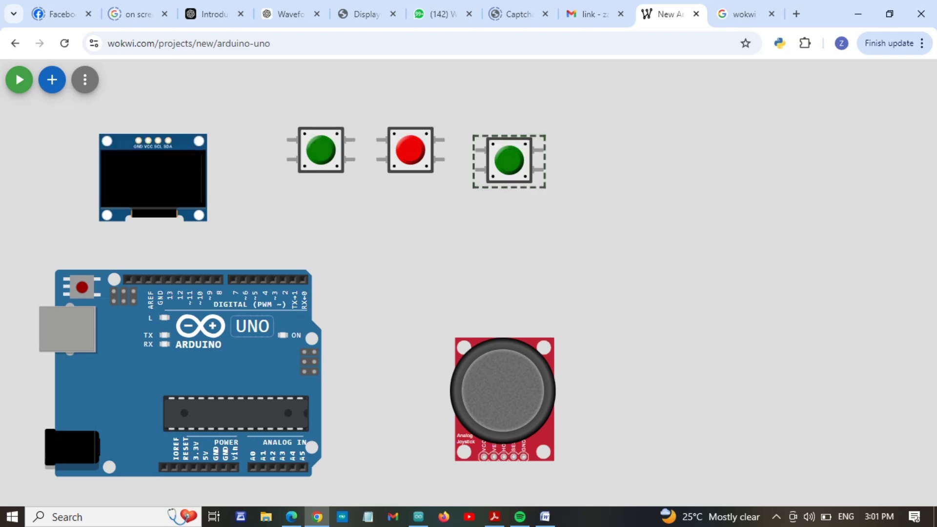
left_click_drag(509, 160, 499, 150)
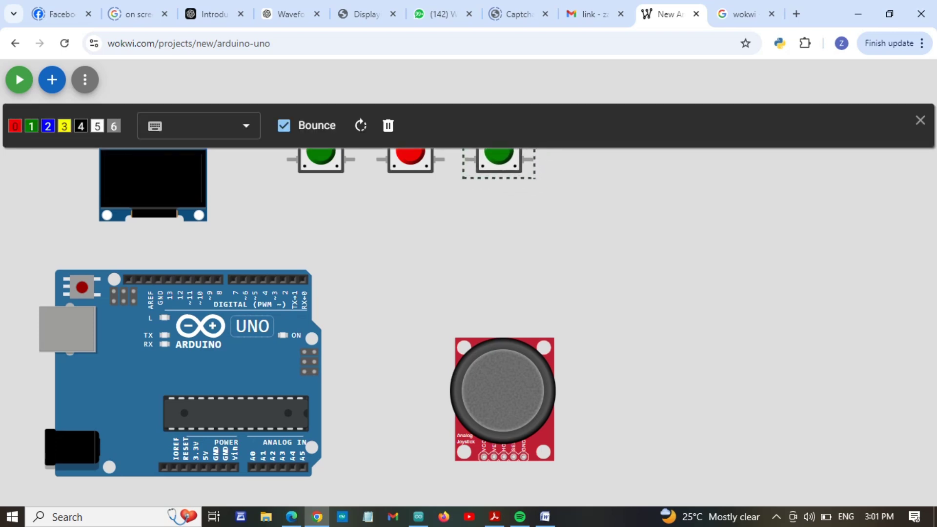
key("Escape")
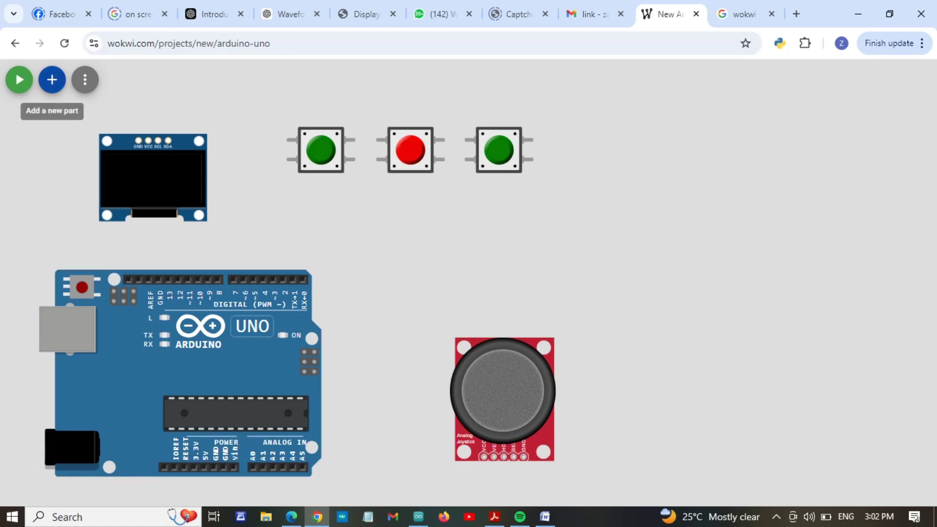
left_click(52, 80)
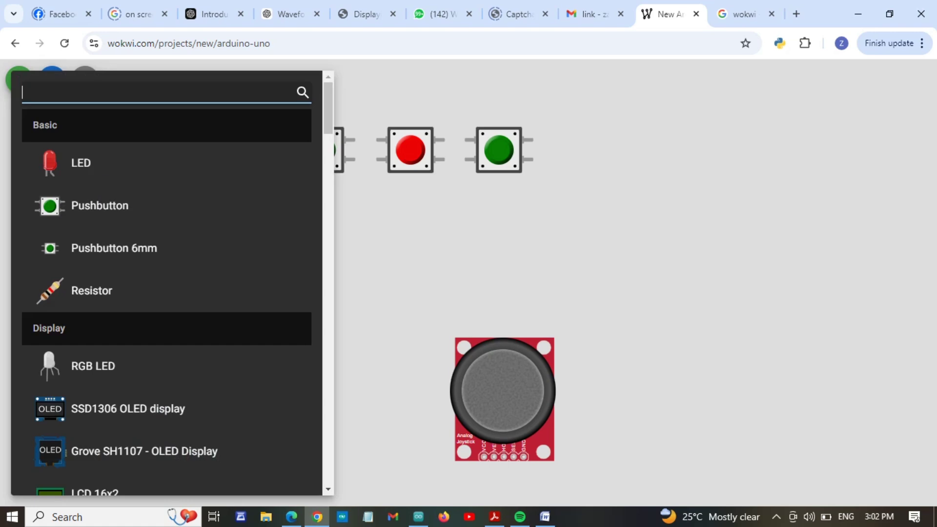
type("gnd")
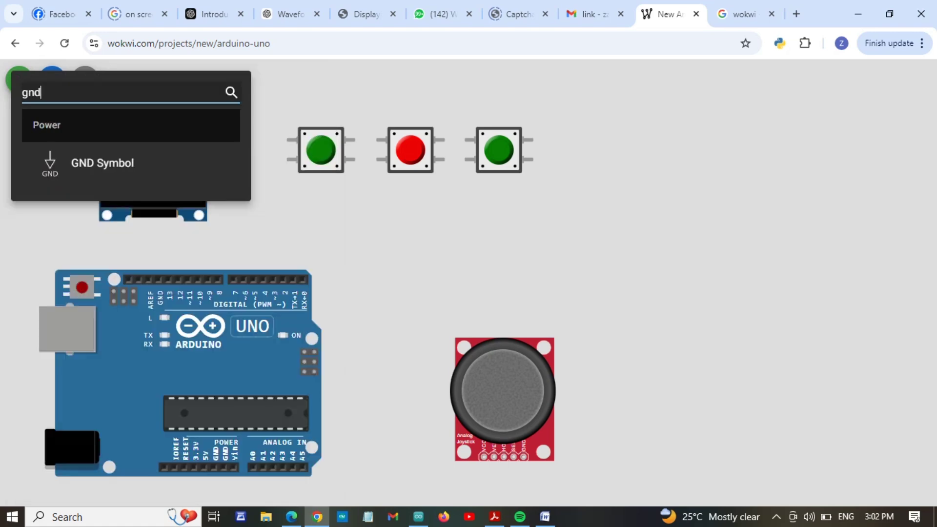
left_click(108, 164)
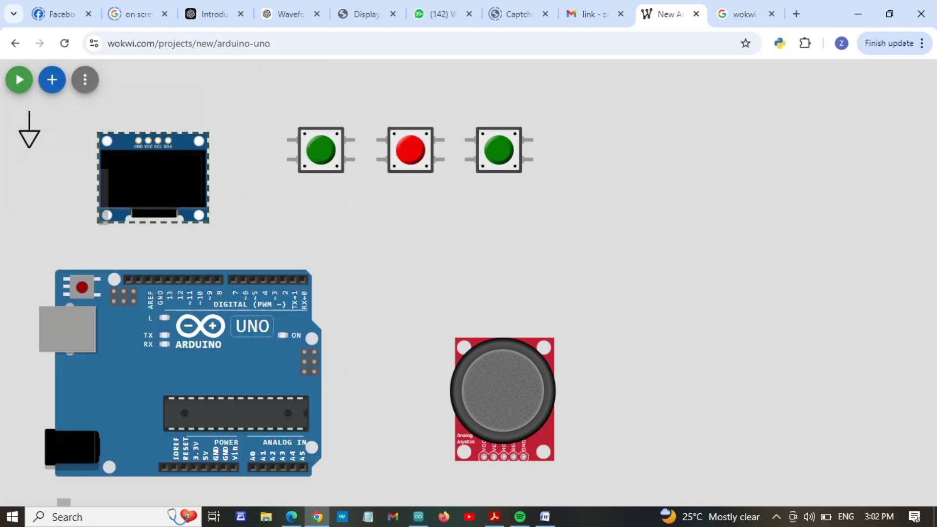
left_click_drag(30, 129, 701, 258)
key("Delete")
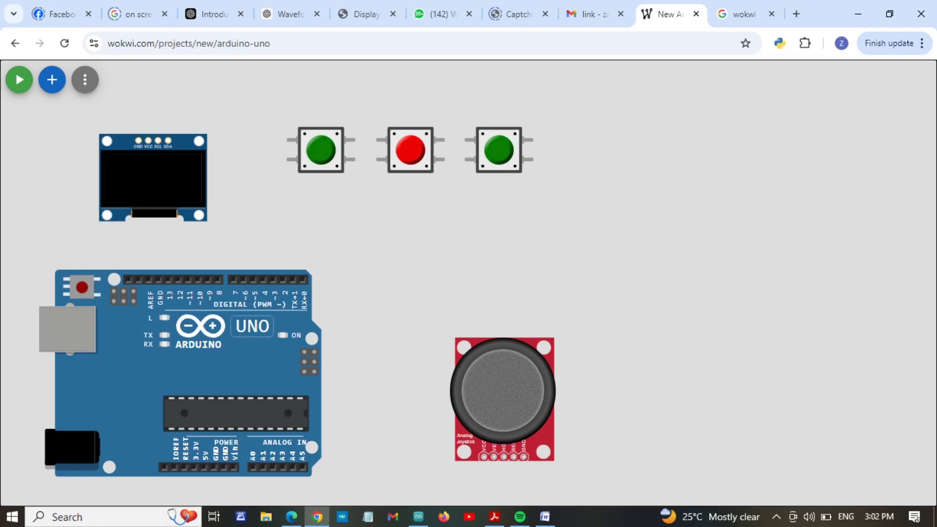
Wire Arduino GND.3 to btn3:2.r on the first green button, and chain that ground through btn1:2.l to the last green button's lower-left pin
left_click(180, 374)
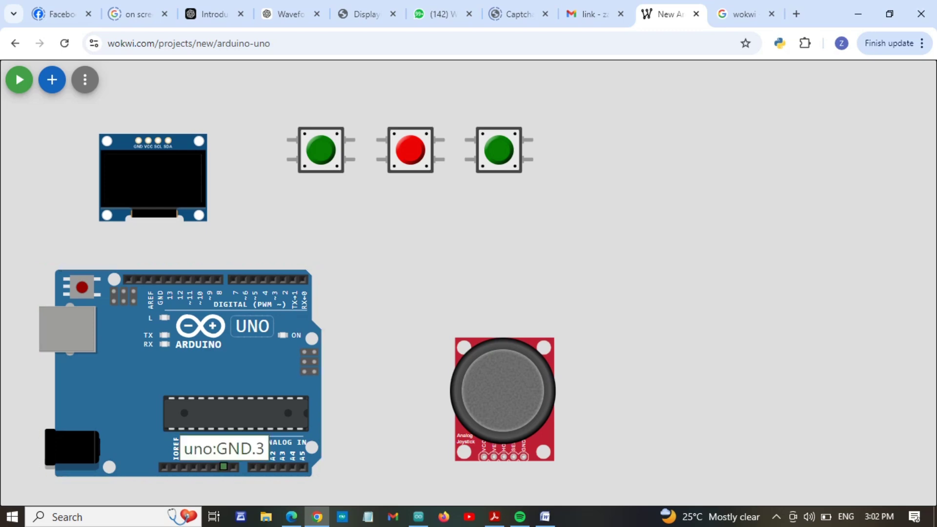
left_click(224, 468)
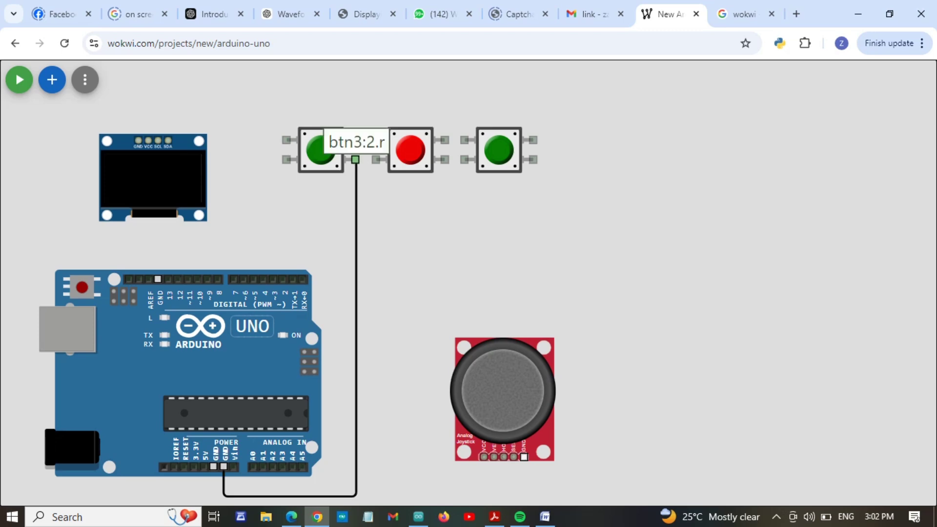
left_click(356, 159)
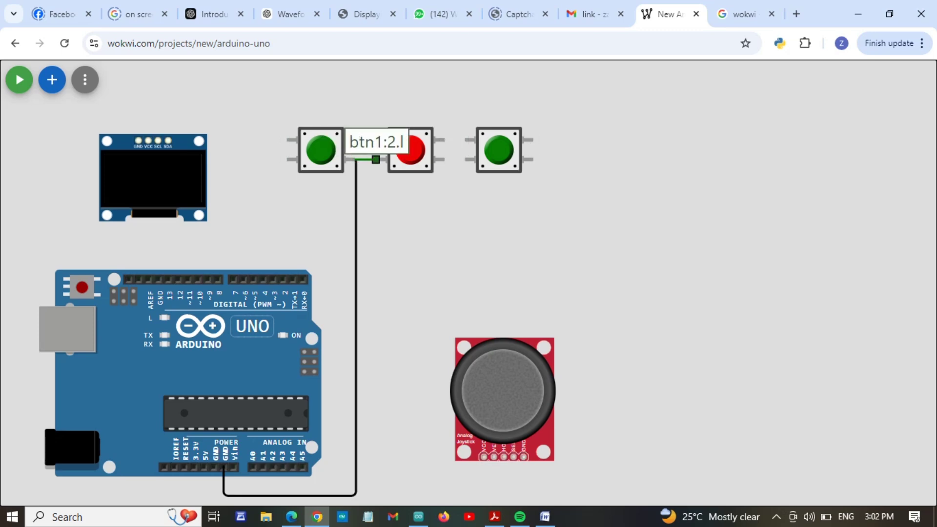
left_click(376, 160)
left_click(376, 159)
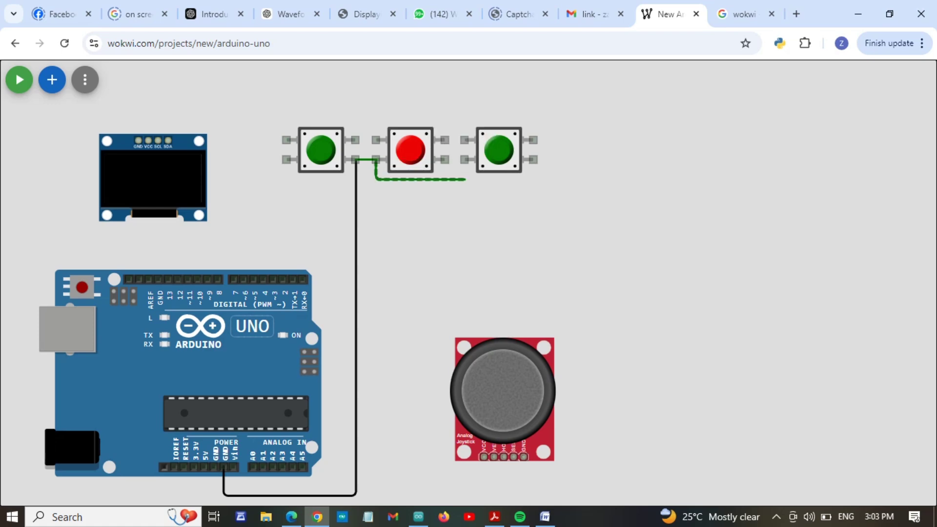
left_click(465, 159)
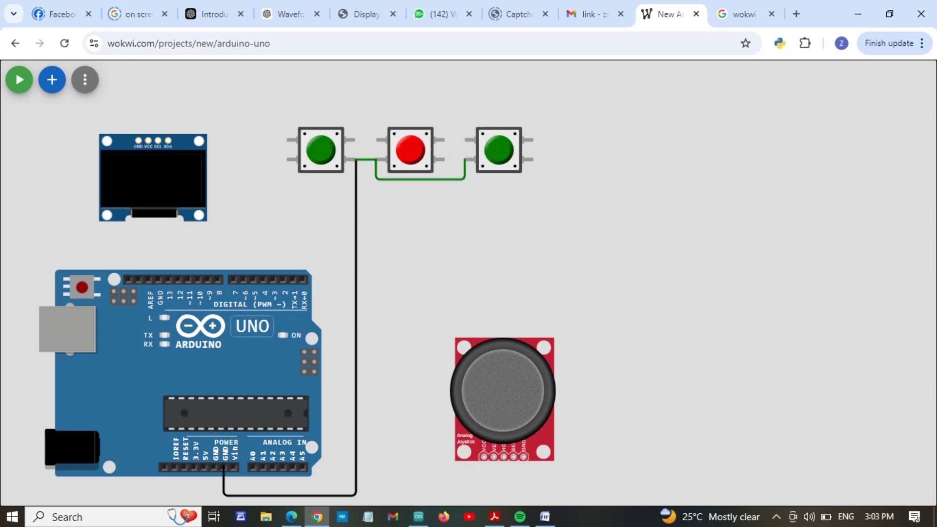
Wire Arduino digital pin 2 to btn3:1.l on the first green button, routing the wire around the button's left side
left_click(283, 279)
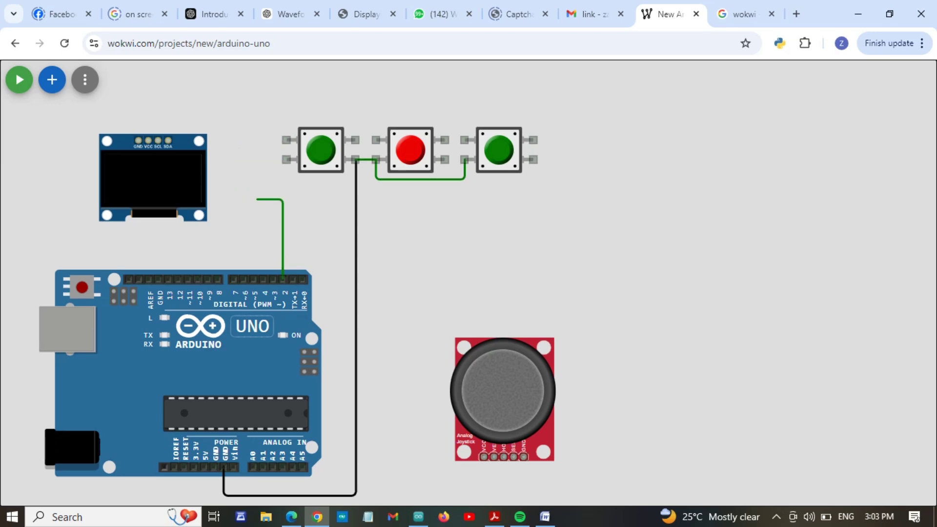
left_click_drag(257, 200, 260, 224)
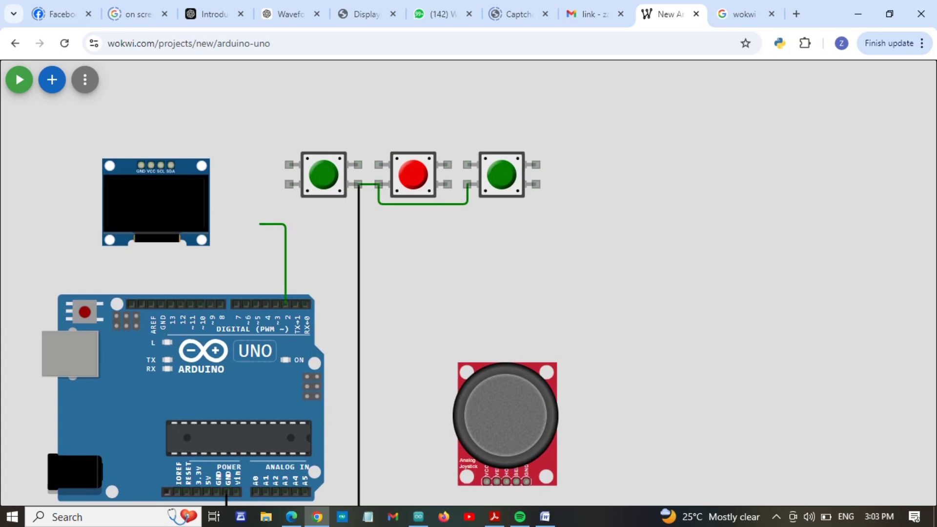
left_click(270, 225)
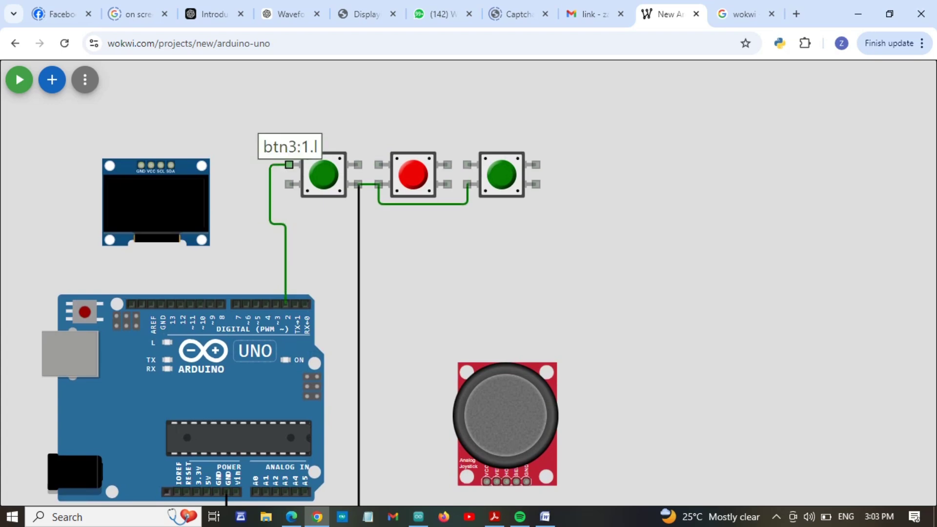
left_click(292, 165)
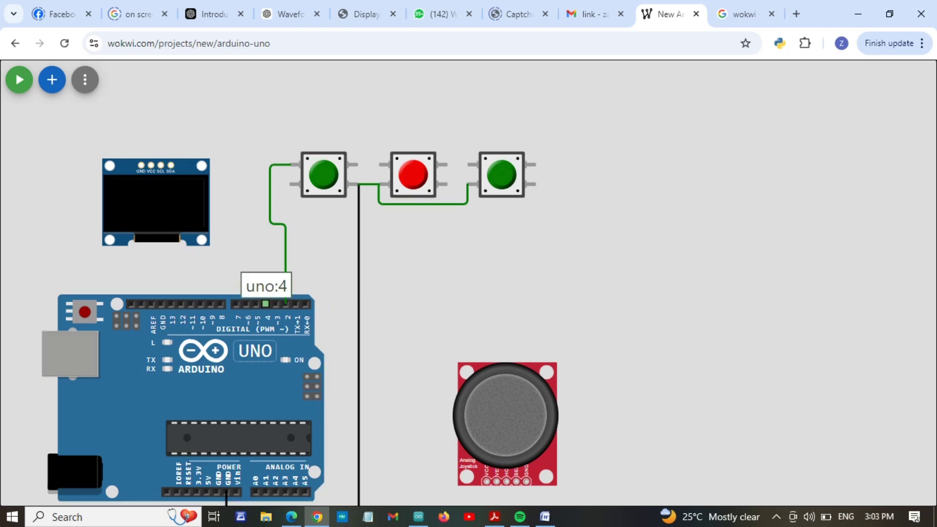
Wire Arduino digital pin 3 to btn1:1.l on the red button, routing the wire around and above the first green button
left_click(277, 304)
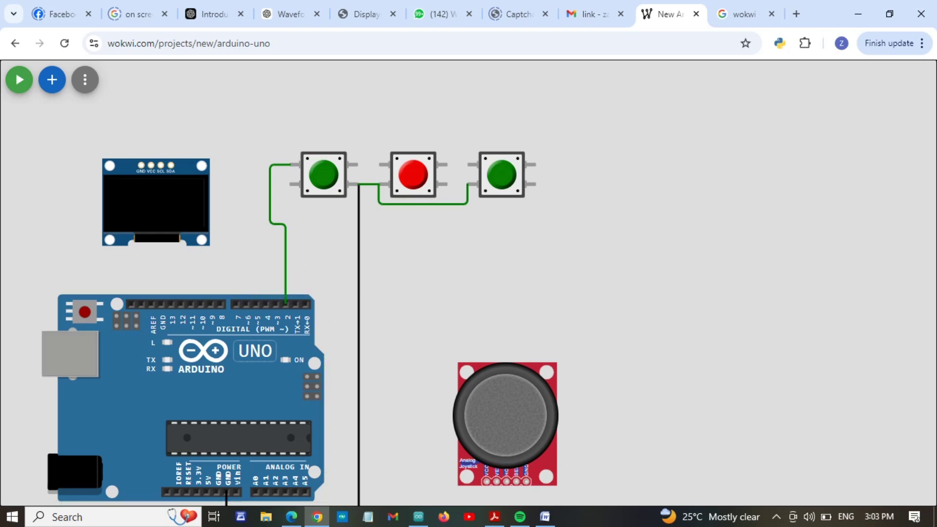
left_click(277, 304)
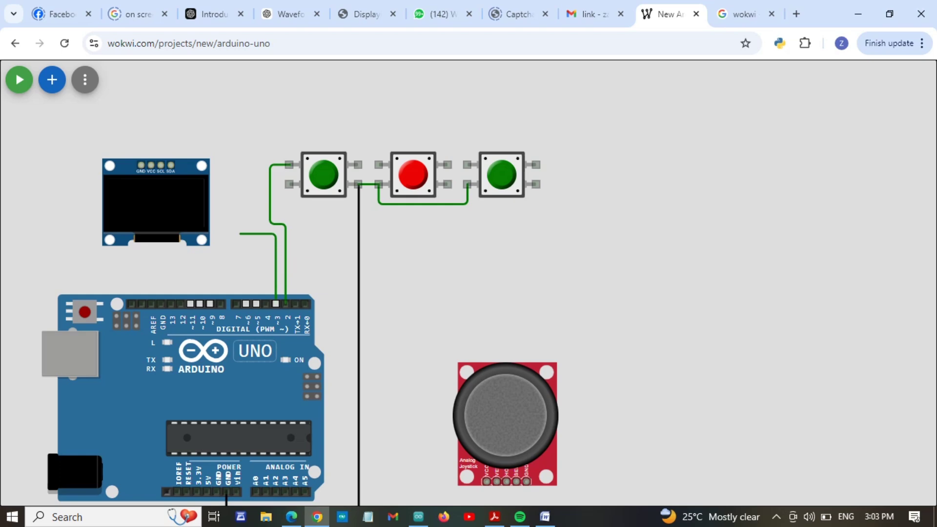
left_click(240, 243)
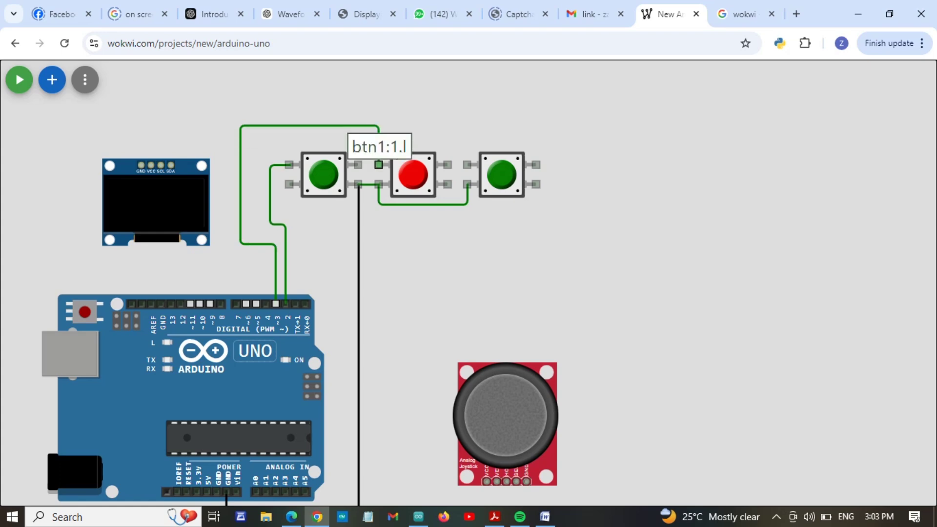
left_click(378, 165)
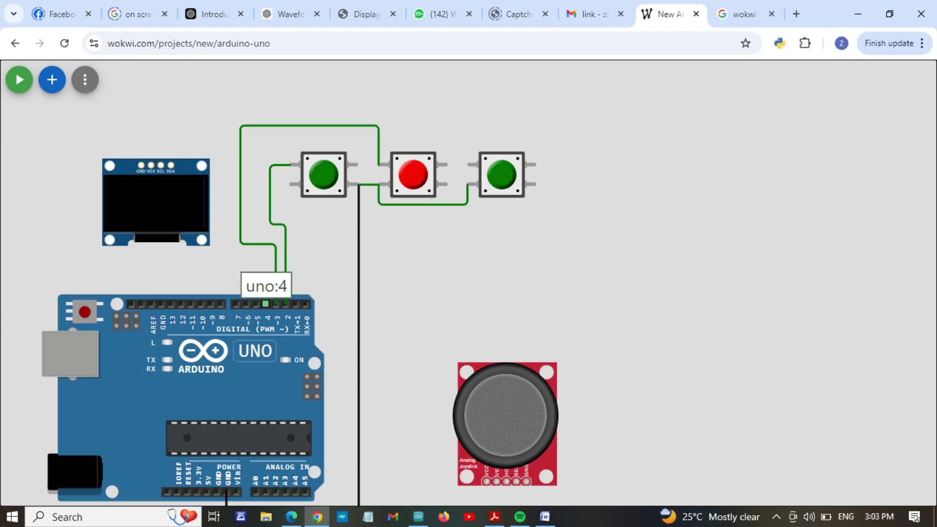
Wire Arduino digital pin 4 to btn2:1.l on the last green button, routing the wire outside and above the pin 3 wire
left_click(265, 304)
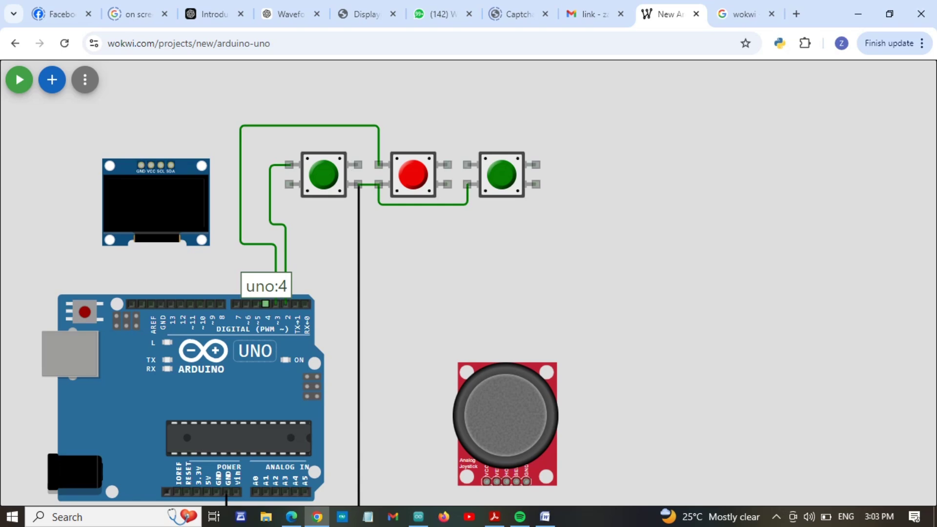
left_click(265, 304)
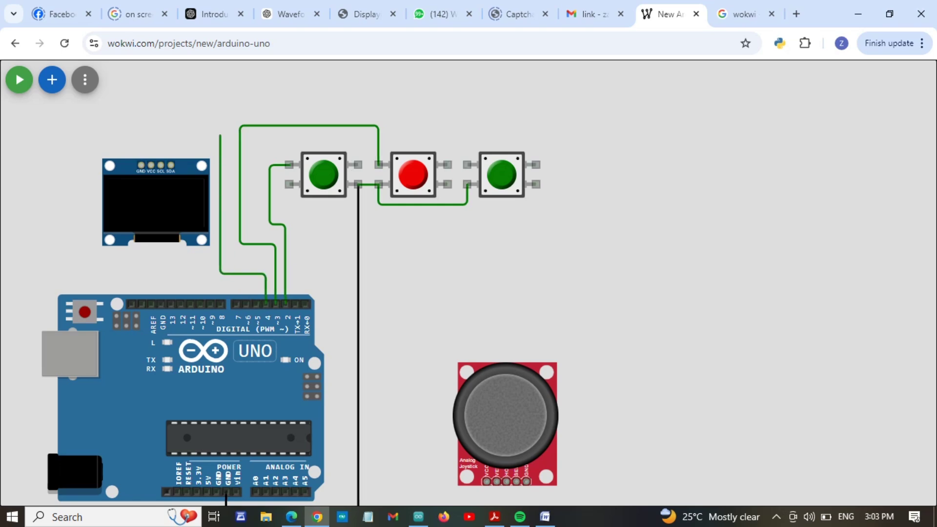
left_click_drag(220, 96, 292, 112)
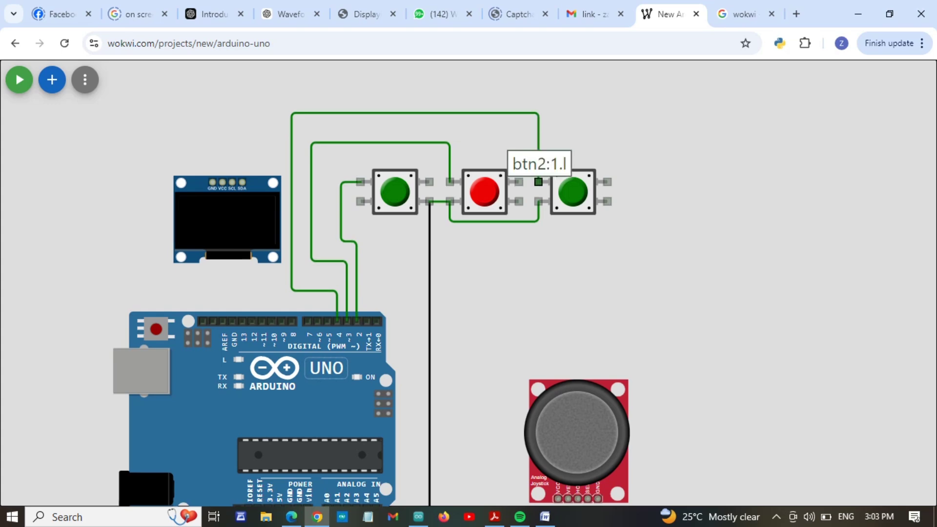
left_click(539, 182)
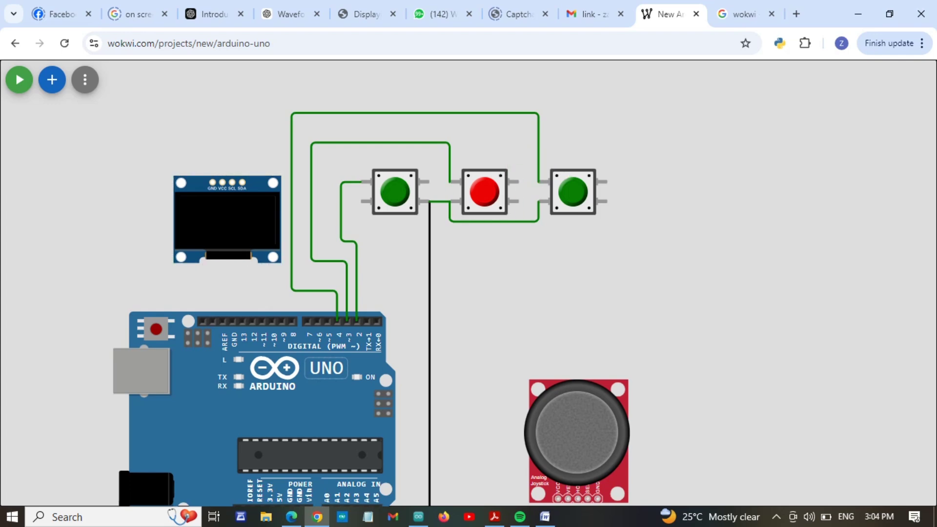
Move the OLED further from the button wires and wire its SCL pin to the Arduino header pin just before A4.2, looping around the display's right side
left_click(228, 222)
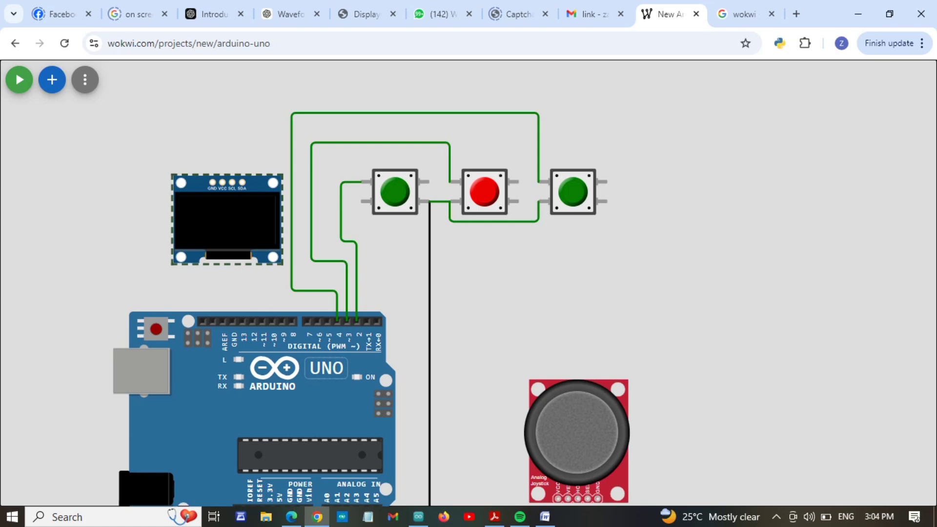
left_click_drag(227, 220, 204, 228)
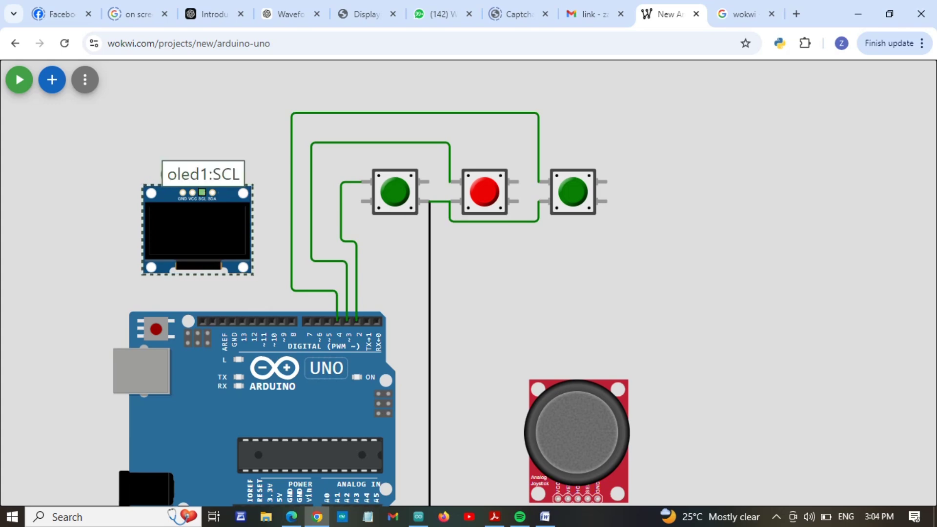
left_click(202, 193)
key("Escape")
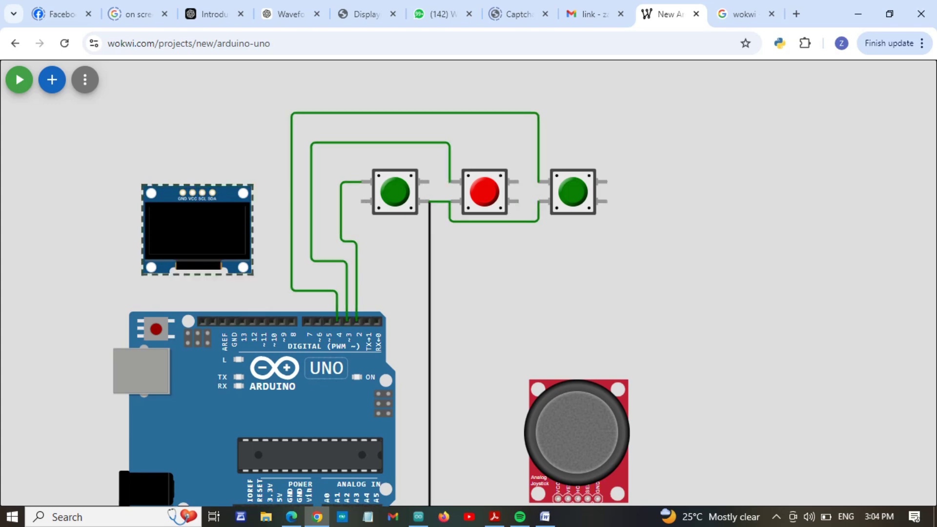
left_click(202, 193)
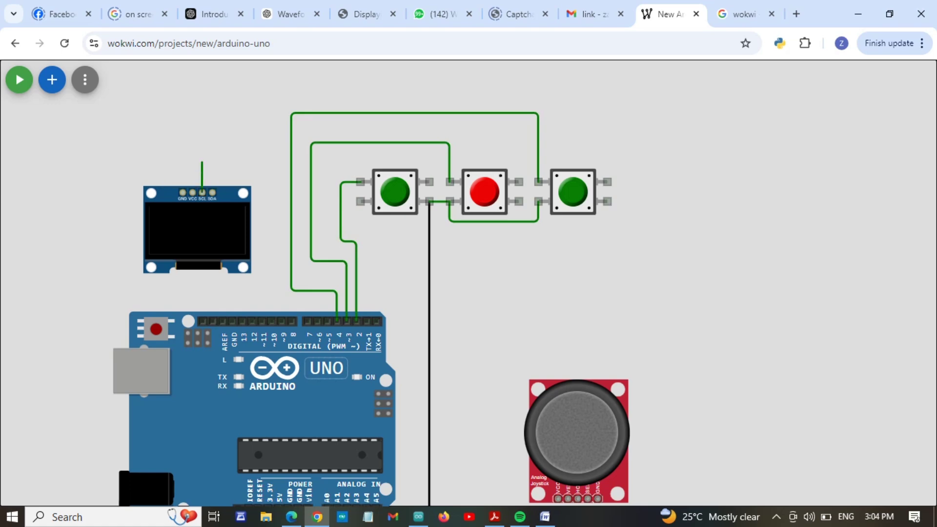
mouse_move(262, 142)
left_mouse_down()
mouse_move(268, 228)
mouse_move(259, 155)
left_mouse_up()
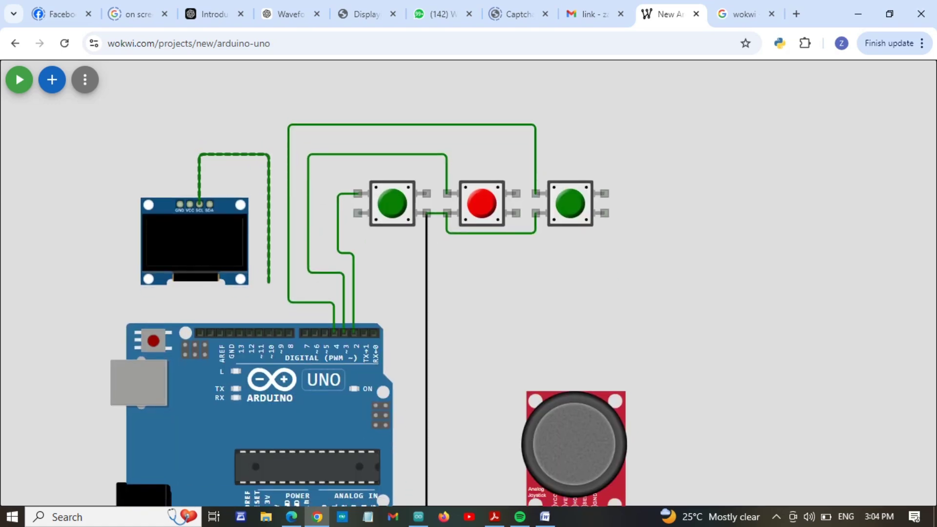
left_click_drag(269, 313, 209, 315)
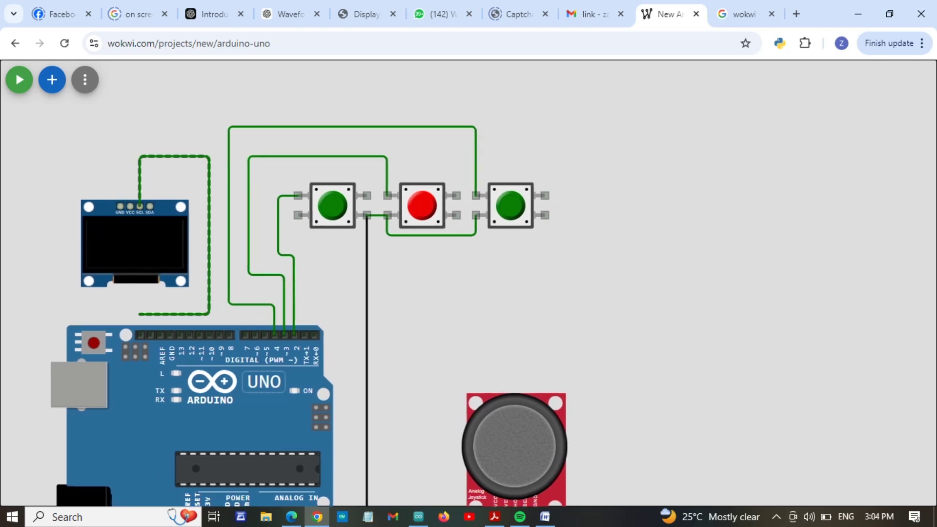
left_click(140, 334)
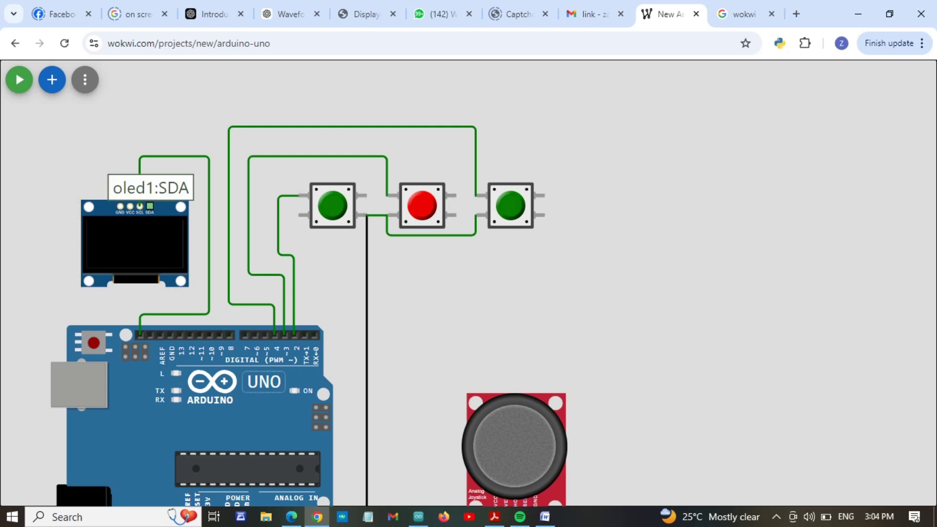
Wire oled1:SDA to Arduino pin A4.2, routing the wire inside the SCL wire and around the display's right side
left_click(150, 206)
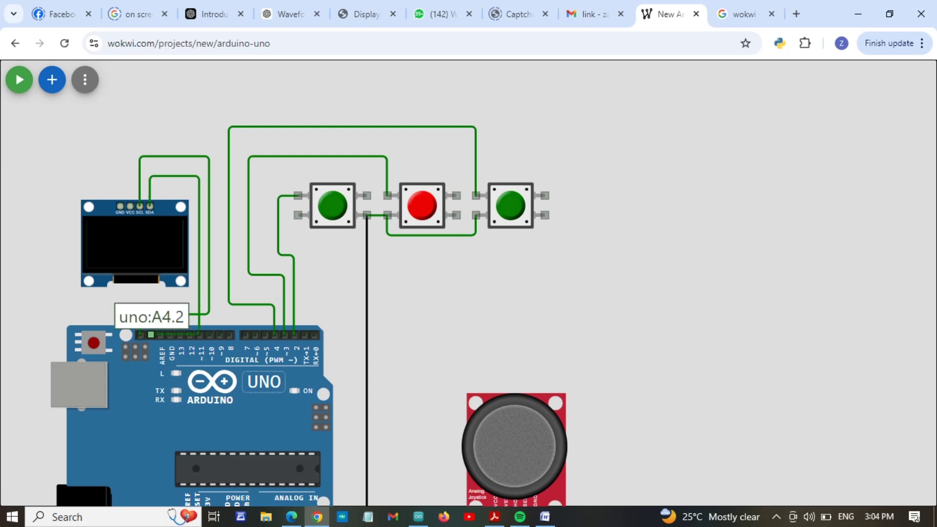
left_click(149, 335)
left_click(150, 304)
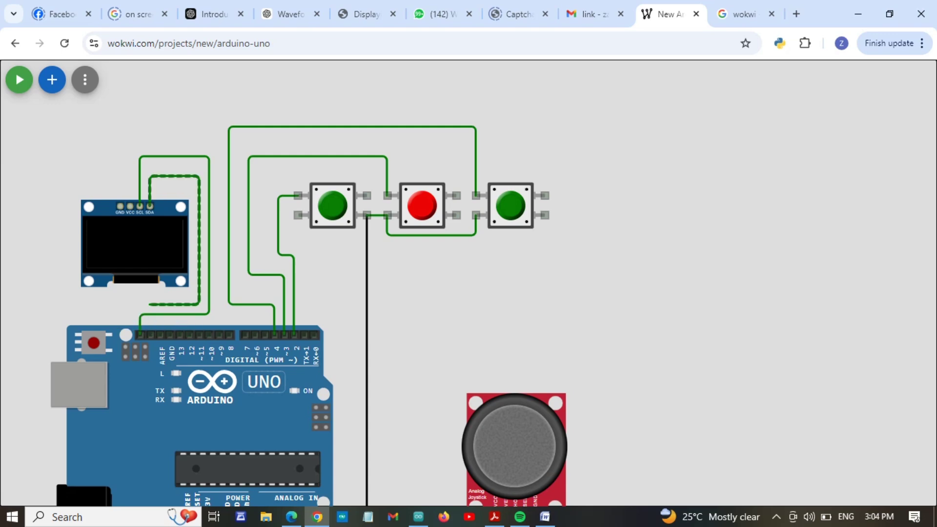
left_click(151, 334)
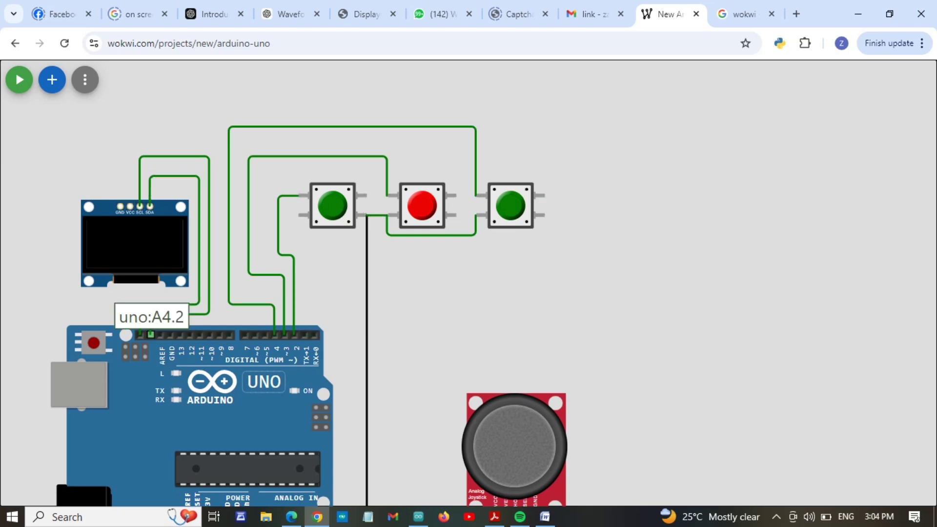
Shift the Arduino slightly down and to the right, and move the joystick up and well to the right of the buttons
left_click(195, 420)
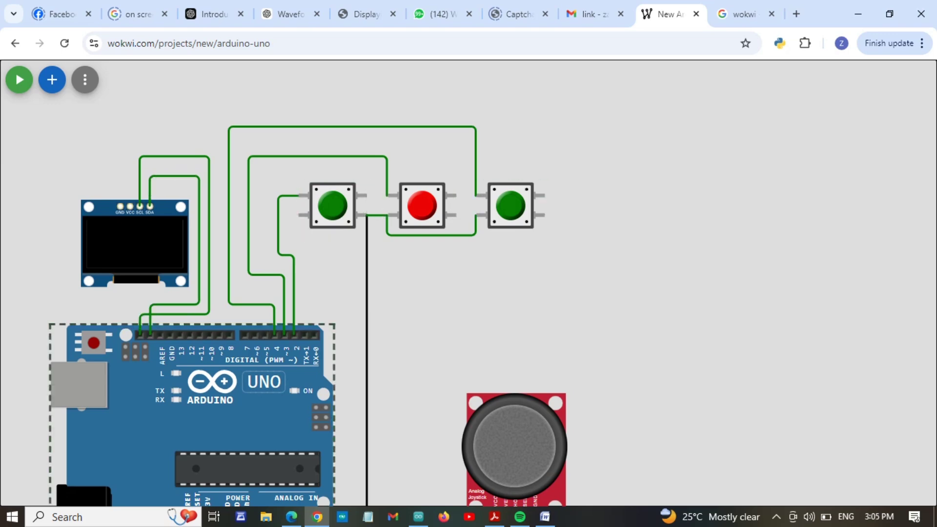
mouse_move(78, 313)
left_mouse_down()
mouse_move(229, 256)
mouse_move(56, 318)
mouse_move(88, 323)
left_mouse_up()
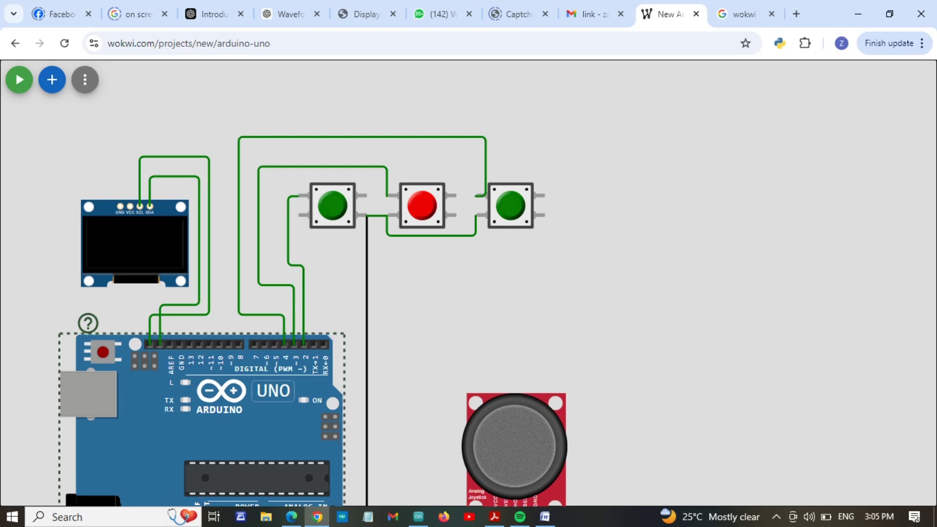
left_click_drag(515, 446, 515, 318)
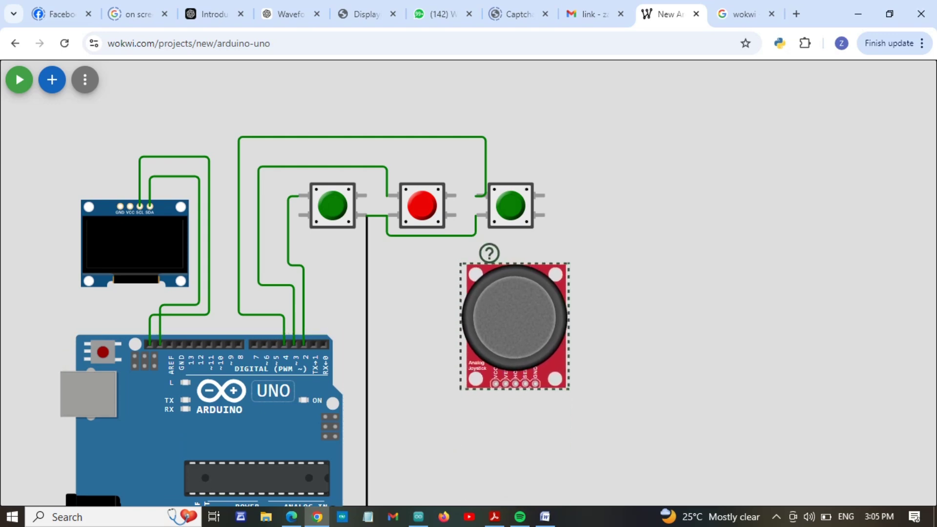
left_click(200, 420)
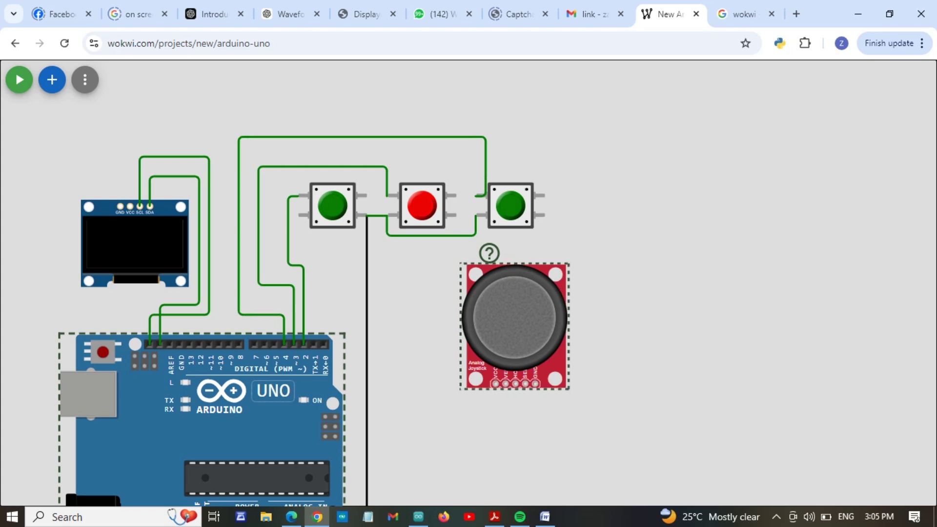
left_click(515, 317)
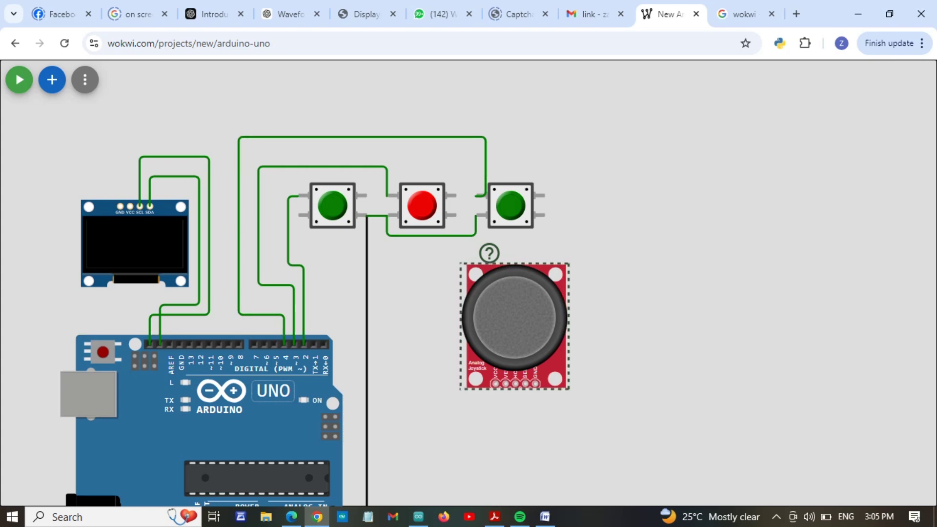
left_click_drag(515, 317, 860, 318)
Move the three pushbuttons to the right in a spaced row between the OLED and the joystick, keeping their order
left_click(511, 205)
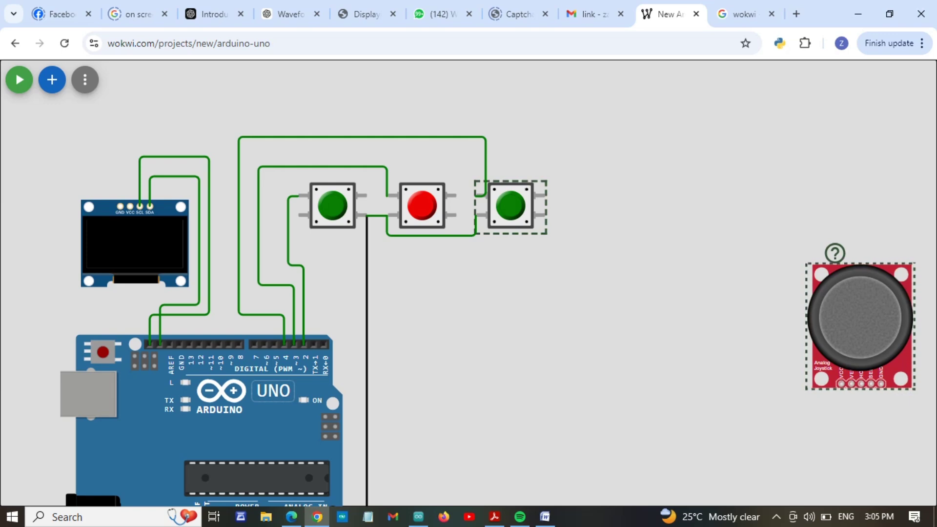
left_click_drag(512, 205, 698, 186)
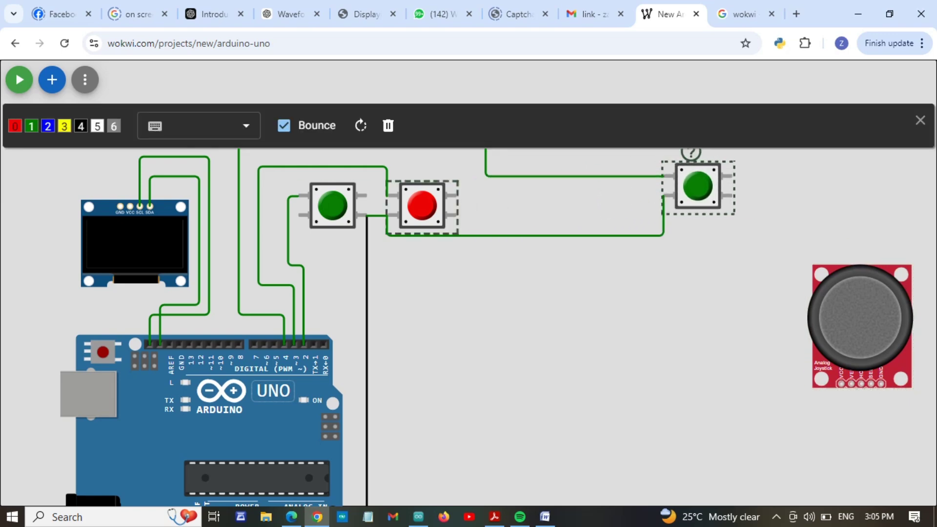
left_click_drag(421, 205, 579, 196)
left_click(318, 202)
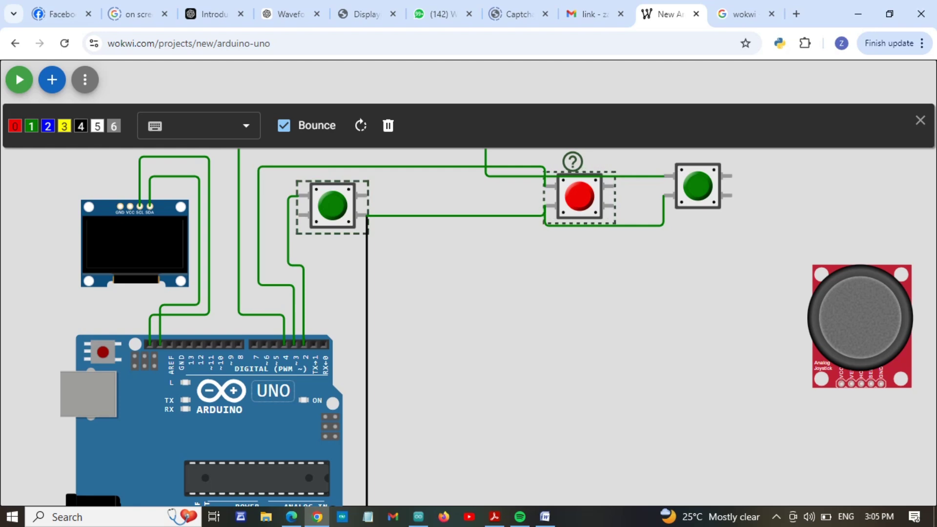
left_click_drag(317, 202, 466, 195)
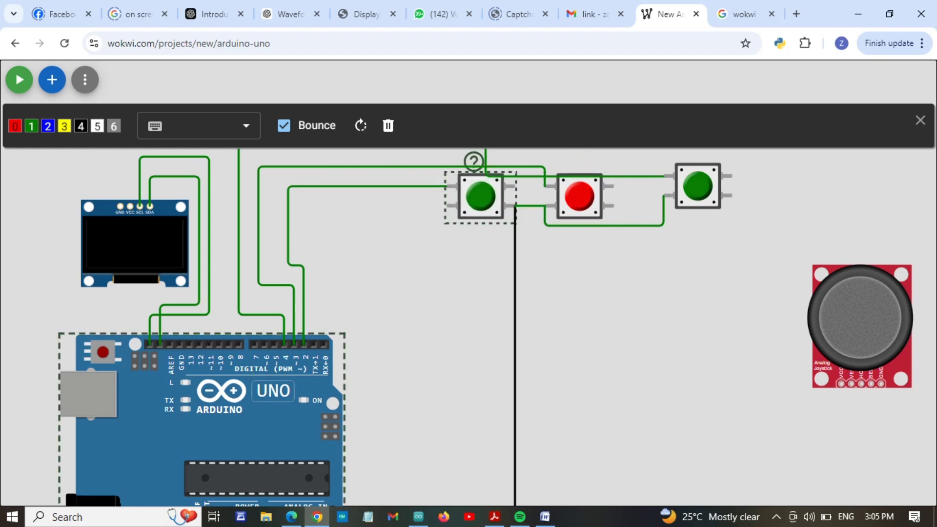
Move the Arduino right and up, close beneath the first green button, and place the OLED above its USB end
left_click_drag(254, 424, 413, 394)
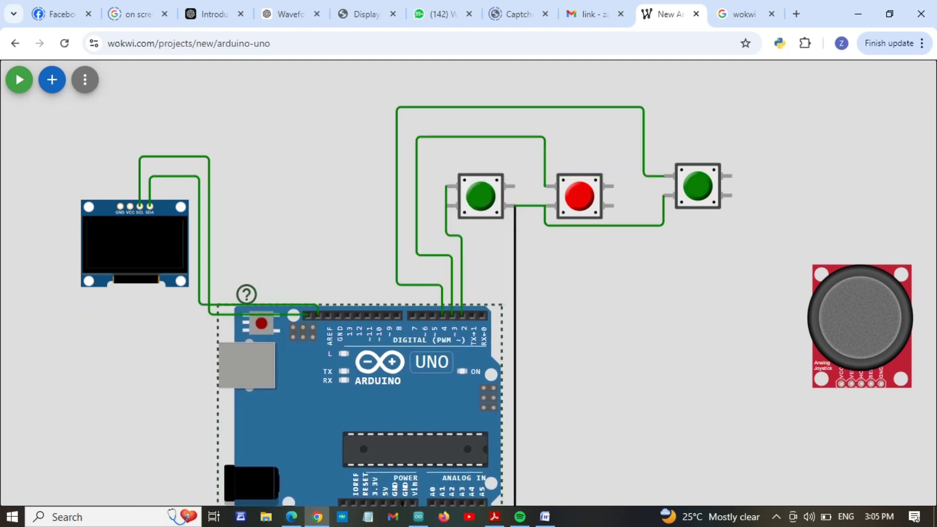
left_click_drag(134, 242, 273, 204)
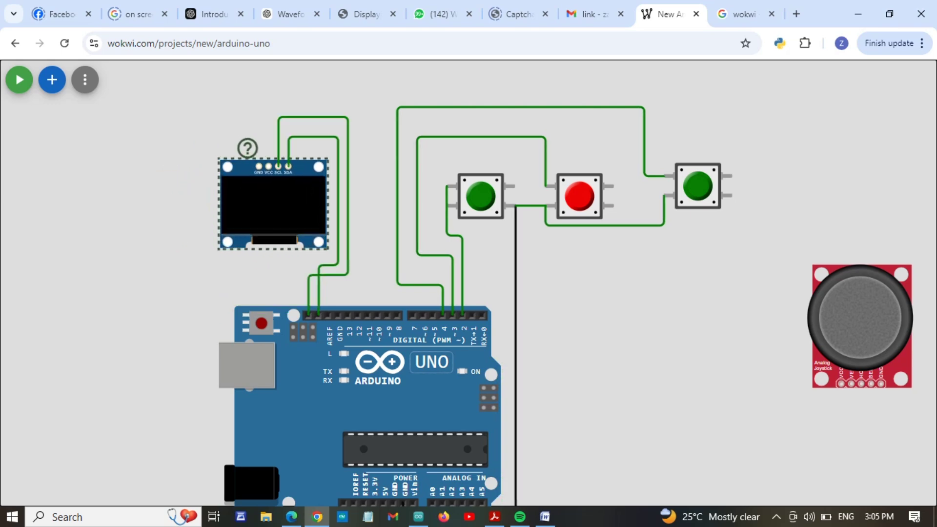
left_click_drag(312, 410, 312, 380)
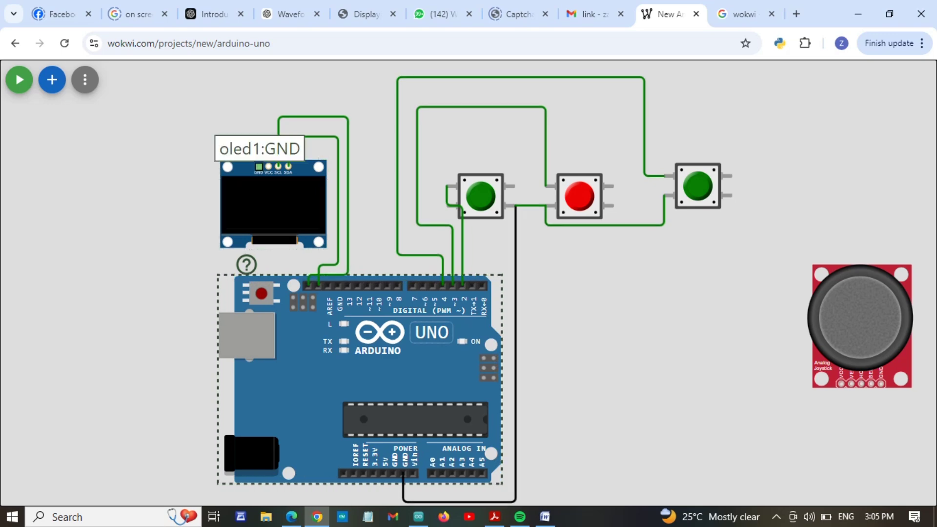
Wire oled1:GND to Arduino GND.3, routing the black wire around the left of the OLED and beneath the board
left_click(259, 167)
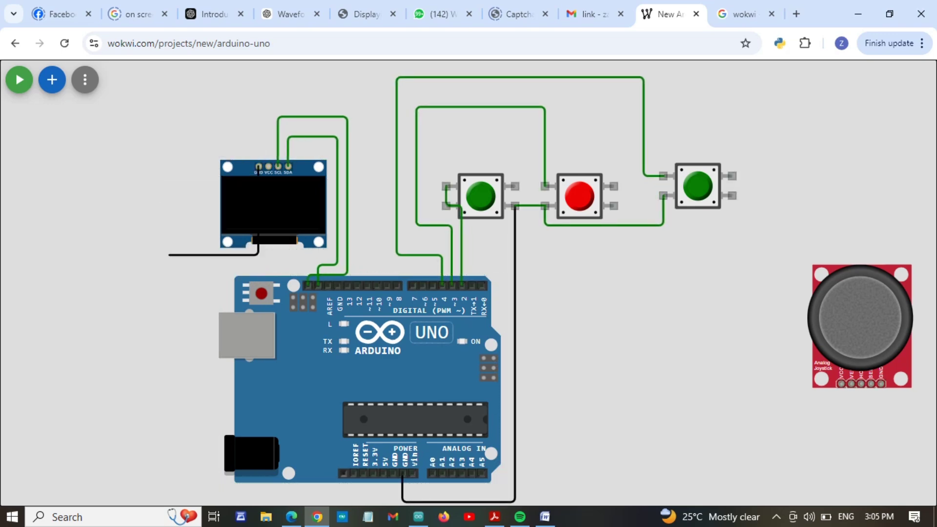
left_click(190, 137)
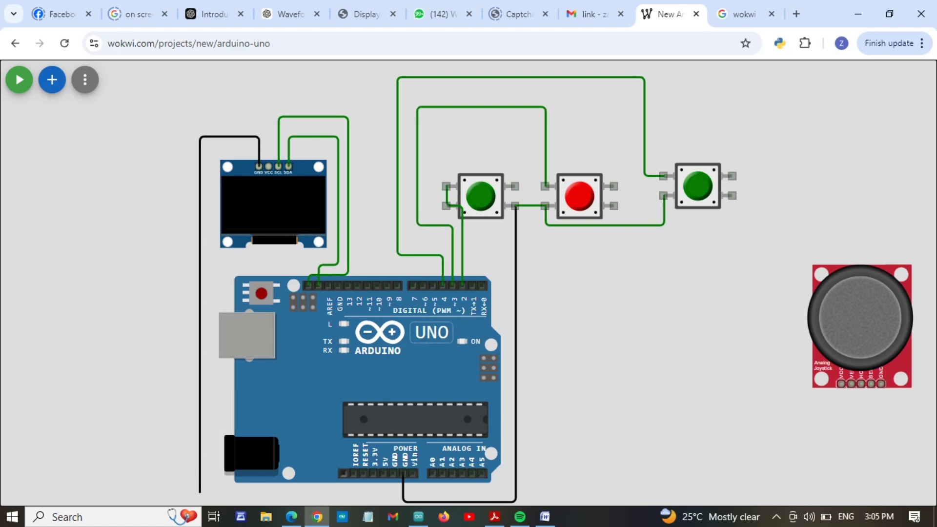
left_click_drag(200, 493, 229, 445)
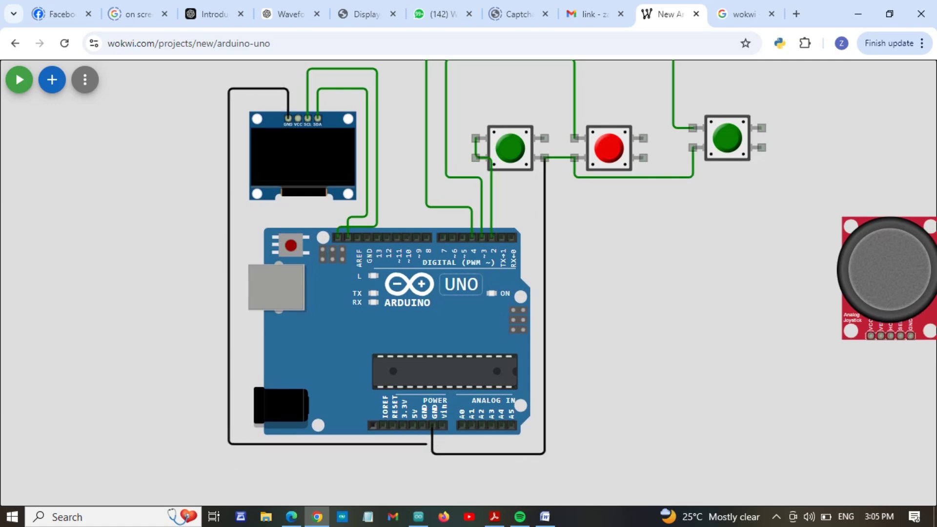
left_click(433, 444)
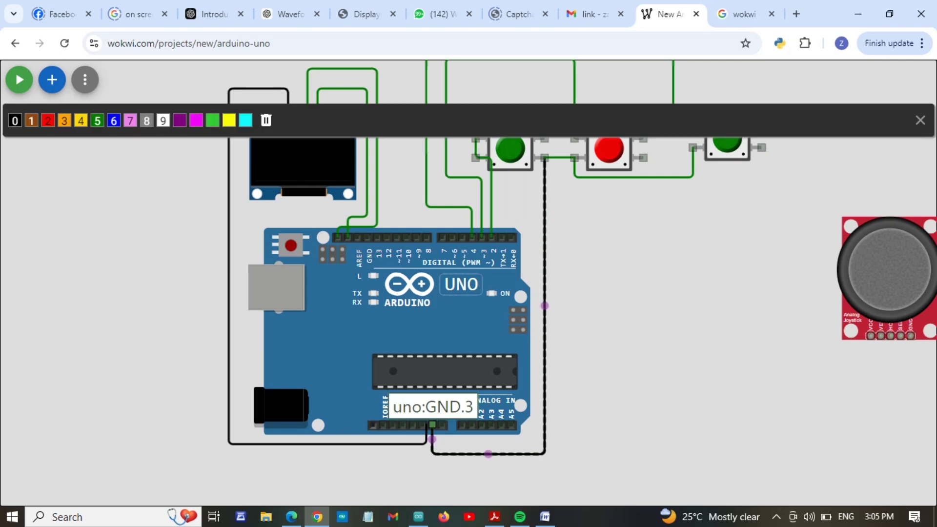
left_click(432, 426)
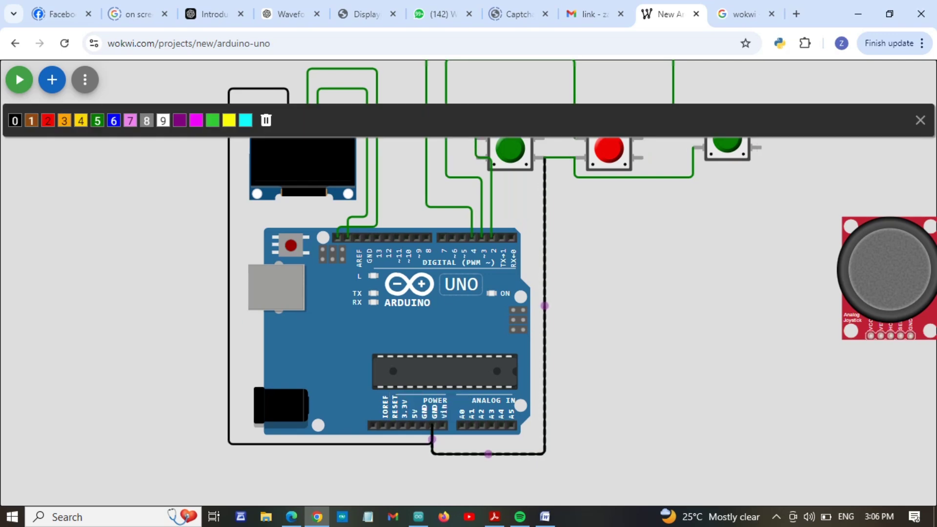
key("Escape")
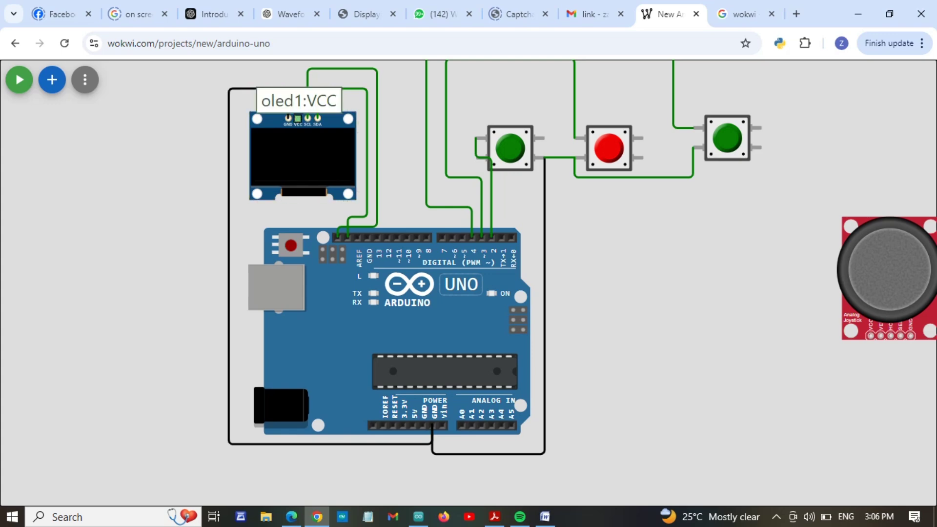
Wire oled1:VCC to the Arduino 5V pin, routing the red wire outside the ground wire and across the board's lower edge
left_click(298, 118)
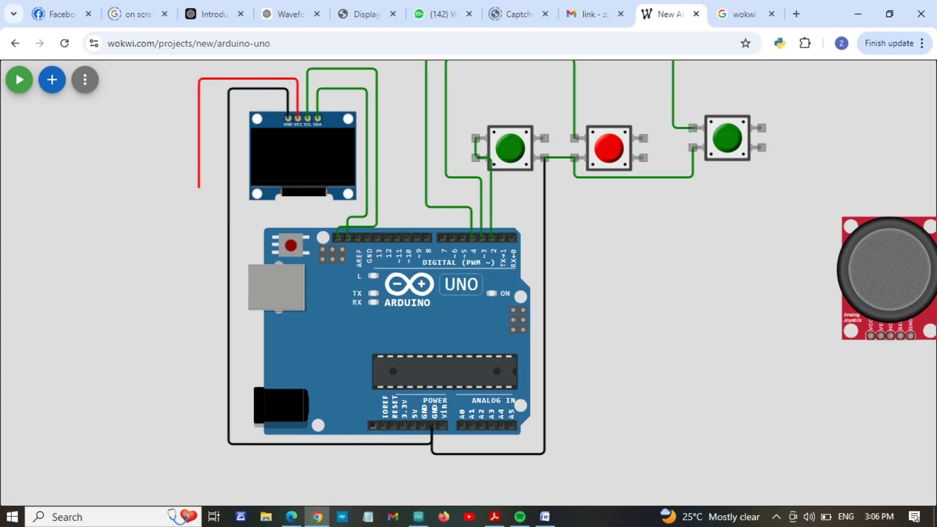
left_click(198, 78)
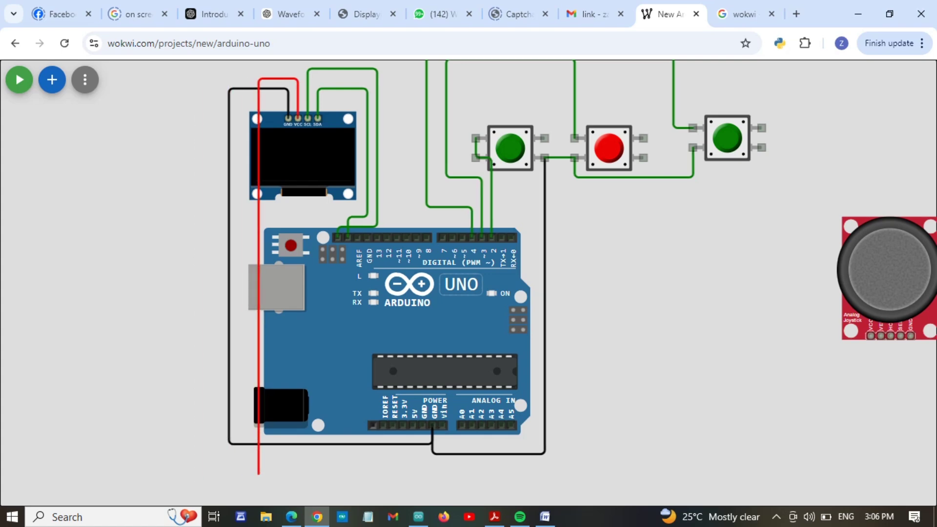
left_click(199, 464)
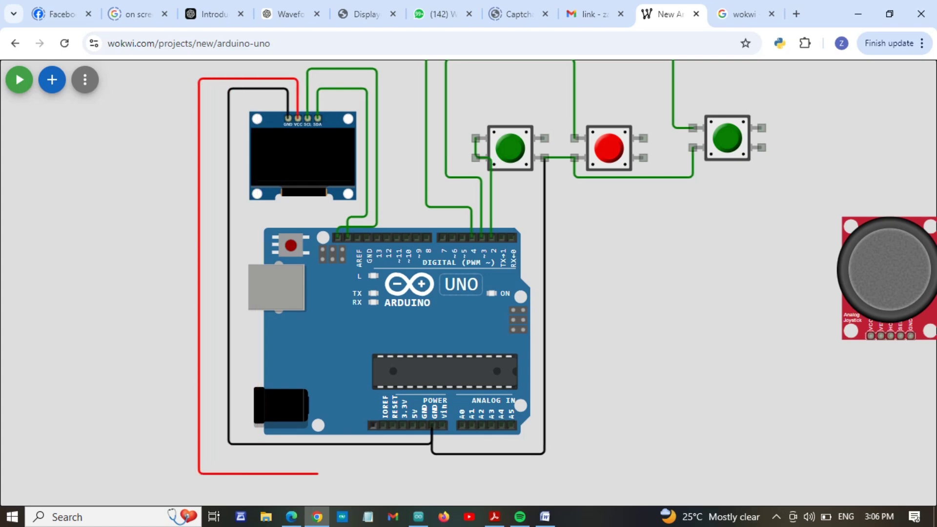
left_click(415, 426)
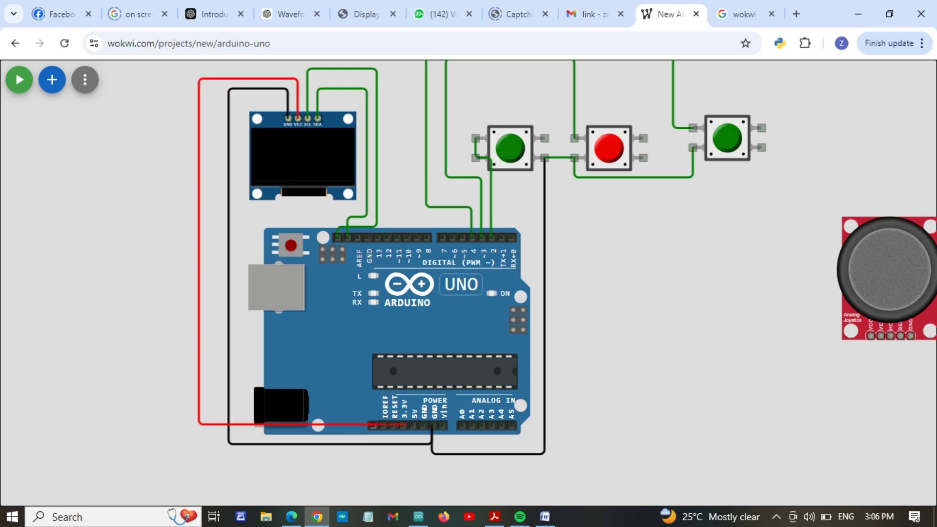
left_click(414, 425)
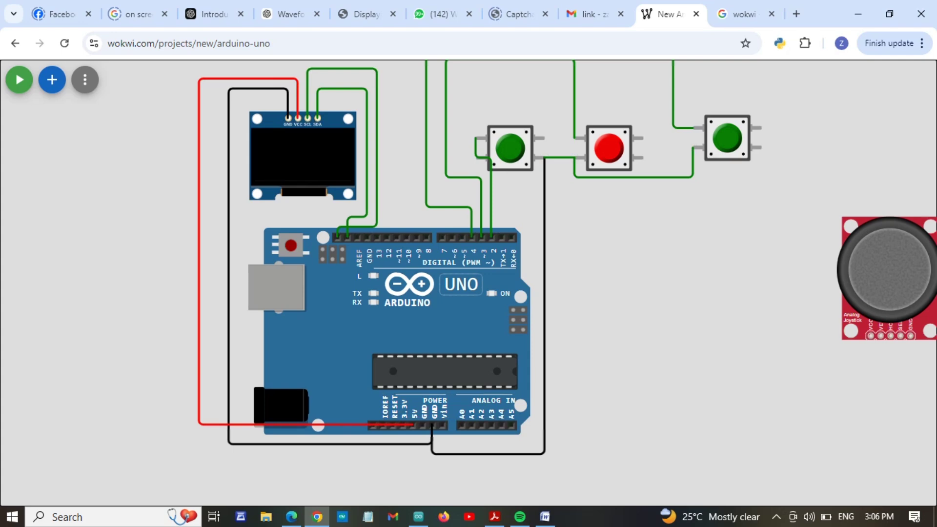
Move the joystick closer to the Arduino, below the pushbuttons, and wire its VCC to 5V and GND to the OLED's Arduino ground pin
left_click_drag(890, 271, 673, 279)
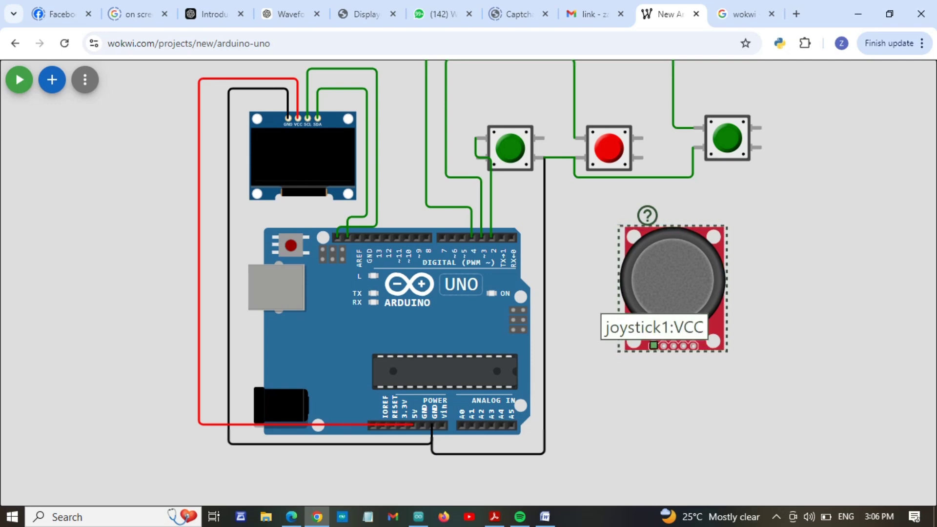
left_click(654, 346)
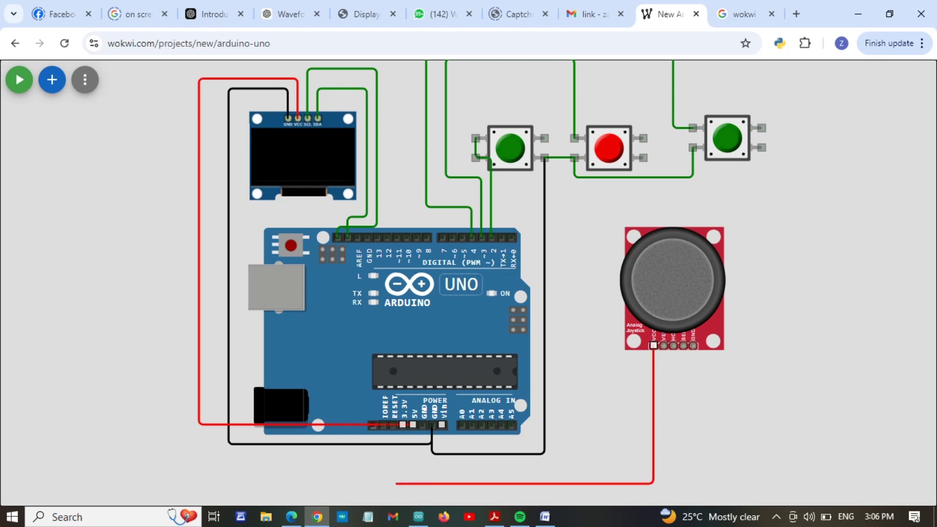
mouse_move(406, 481)
left_mouse_down()
mouse_move(411, 419)
mouse_move(405, 469)
left_mouse_up()
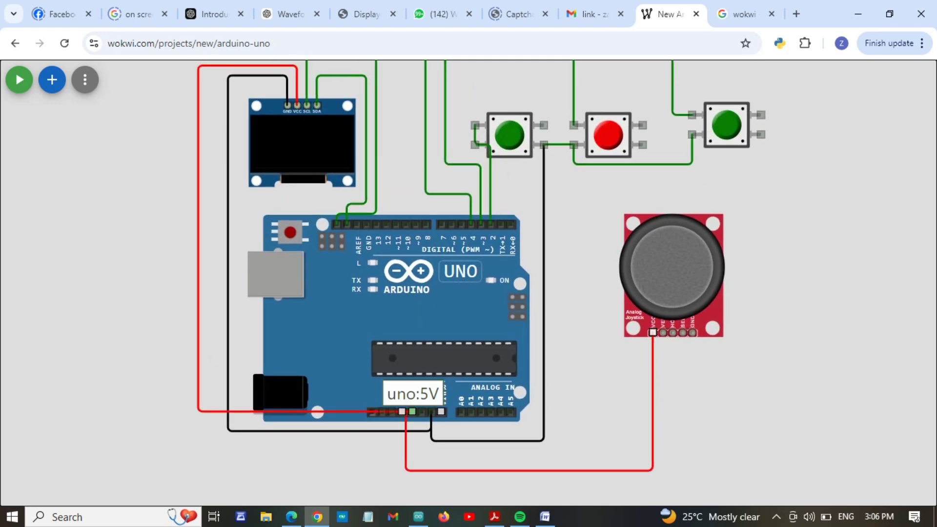
left_click(413, 412)
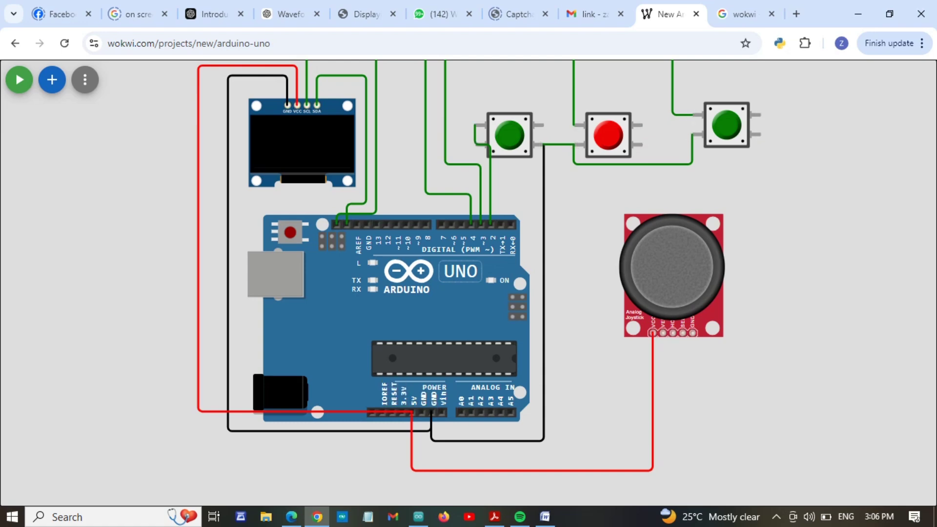
left_click(692, 332)
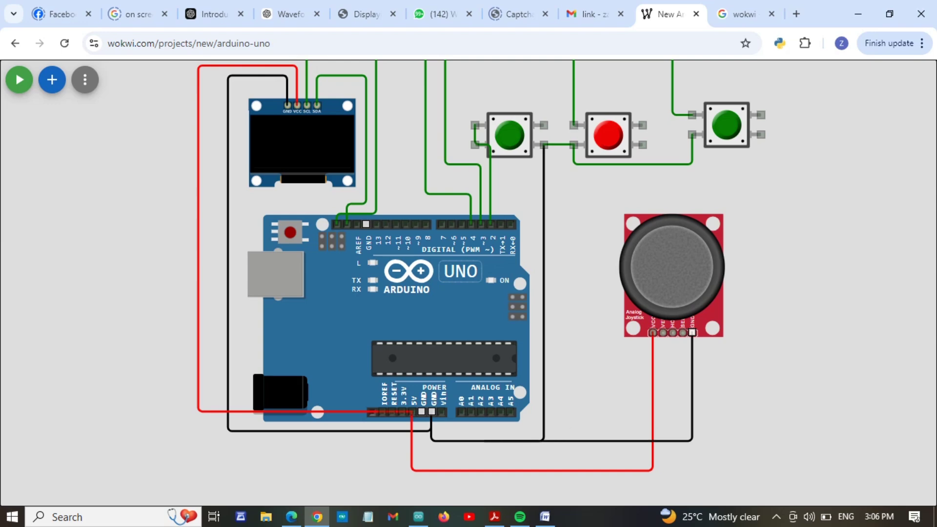
left_click(427, 441)
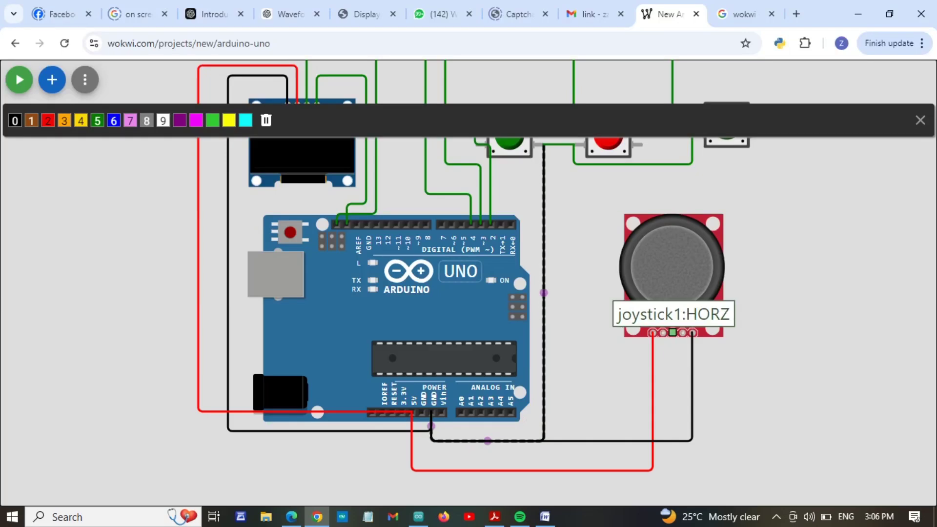
Wire the joystick's VERT output to Arduino A0 and its HORZ output to A1, routing both below the board
left_click(663, 333)
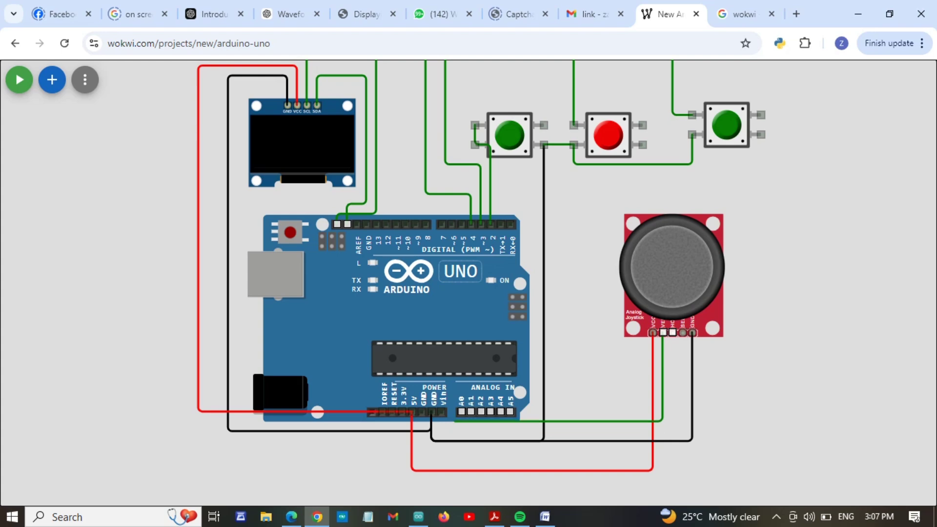
left_click_drag(464, 431, 462, 410)
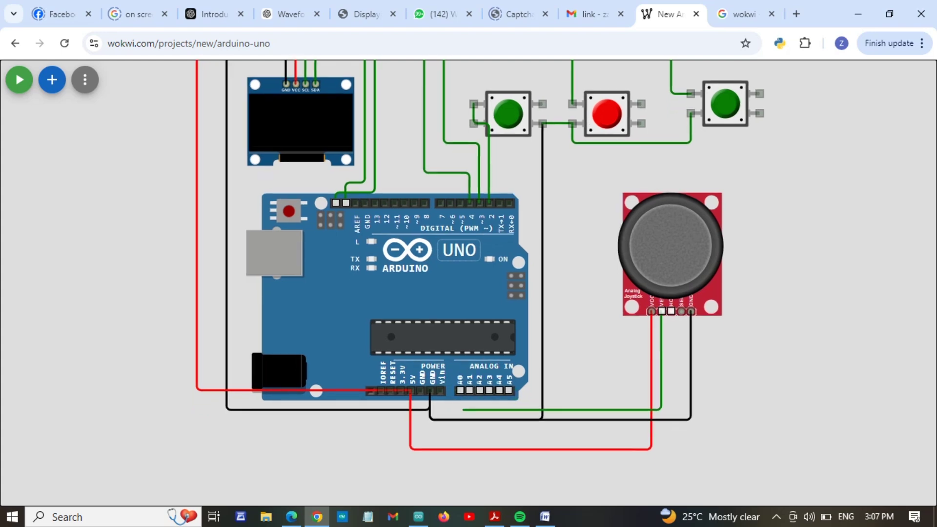
left_click(460, 389)
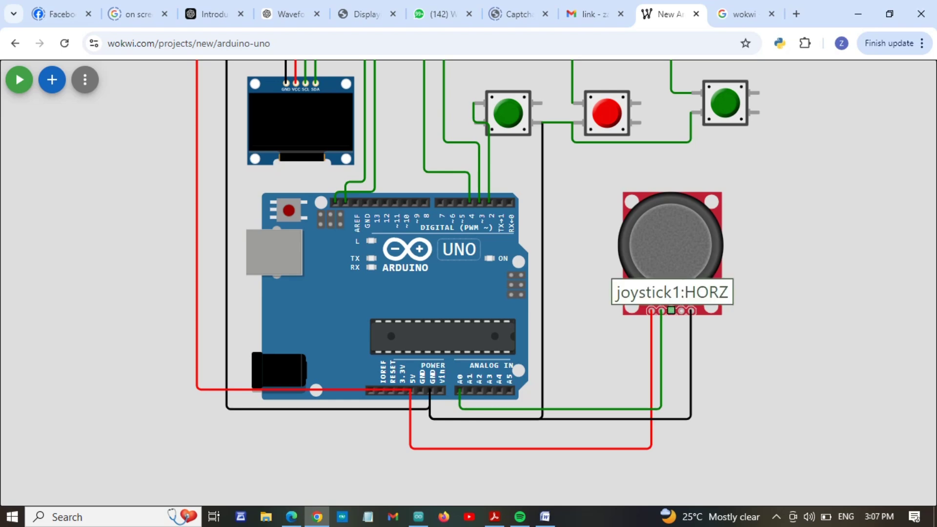
left_click(672, 310)
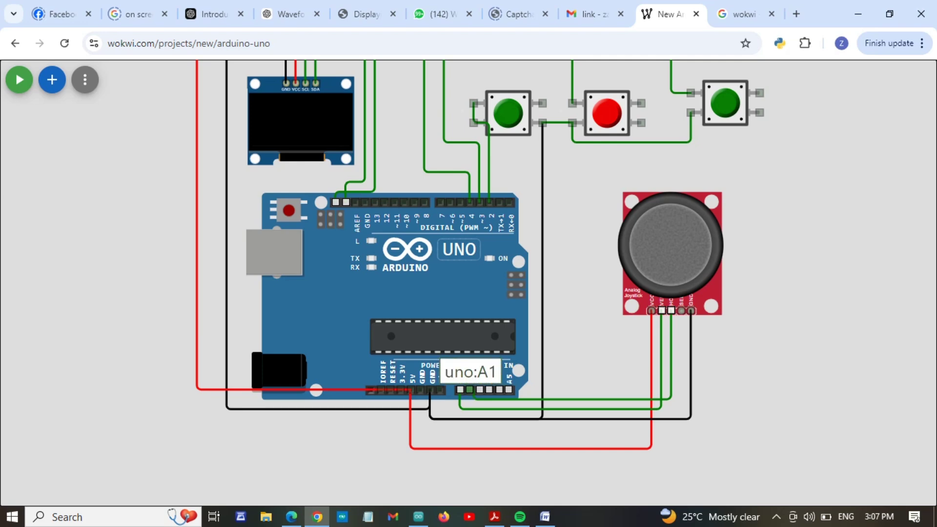
left_click(470, 390)
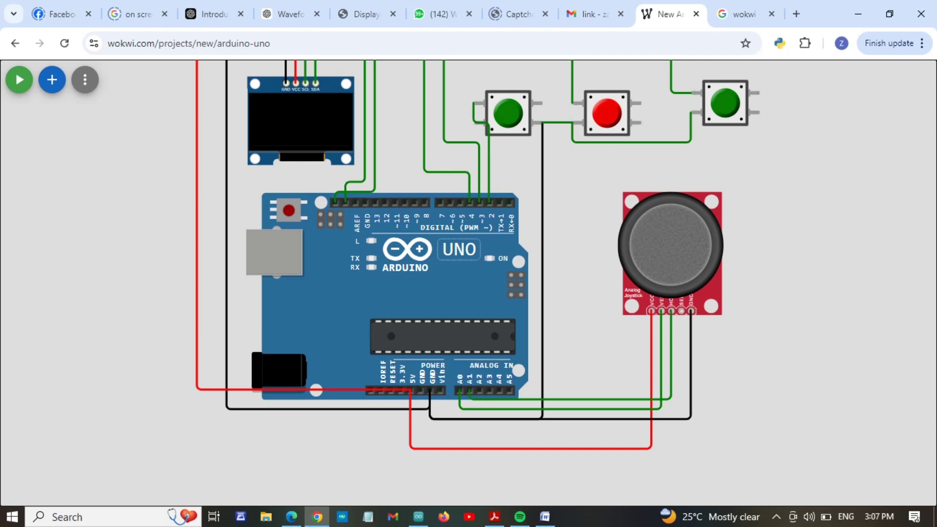
Exit the full-screen diagram view to bring back the code editor beside the complete circuit
scroll(785, 311, "down", 3)
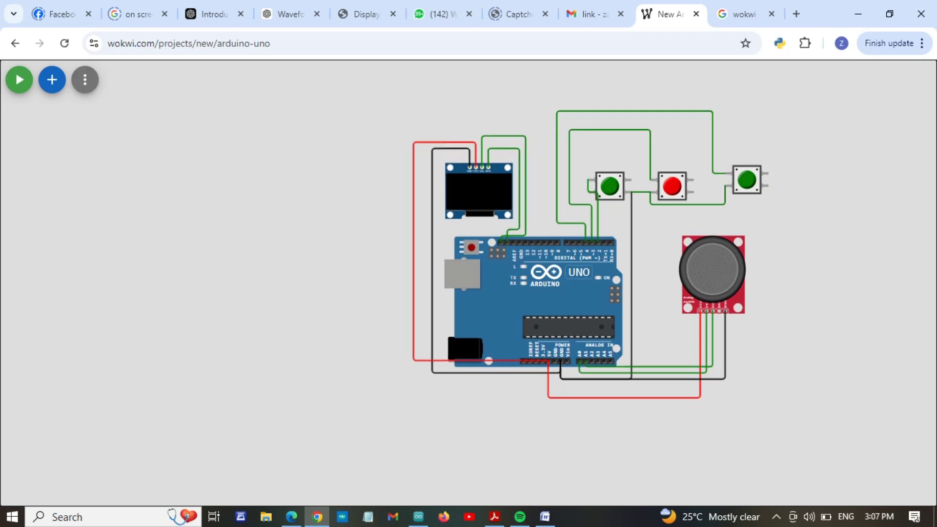
left_click(85, 79)
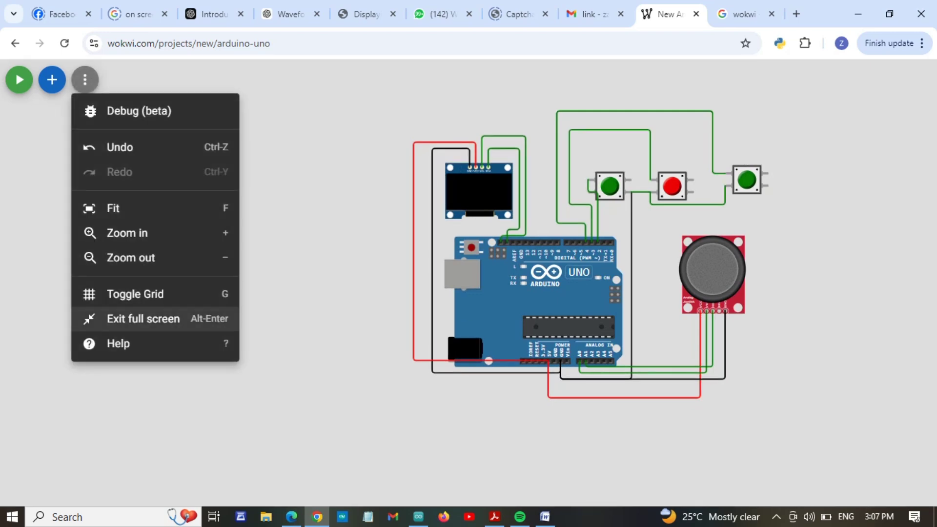
left_click(143, 318)
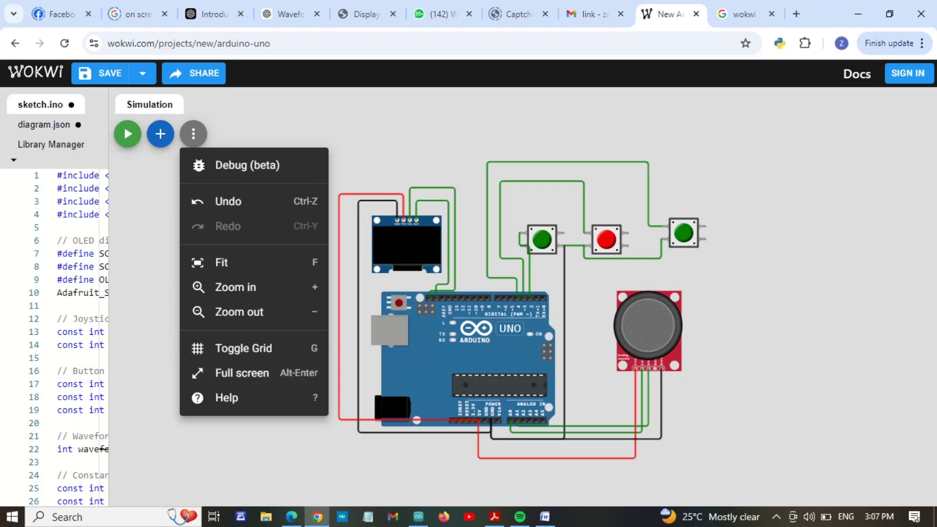
left_click(194, 134)
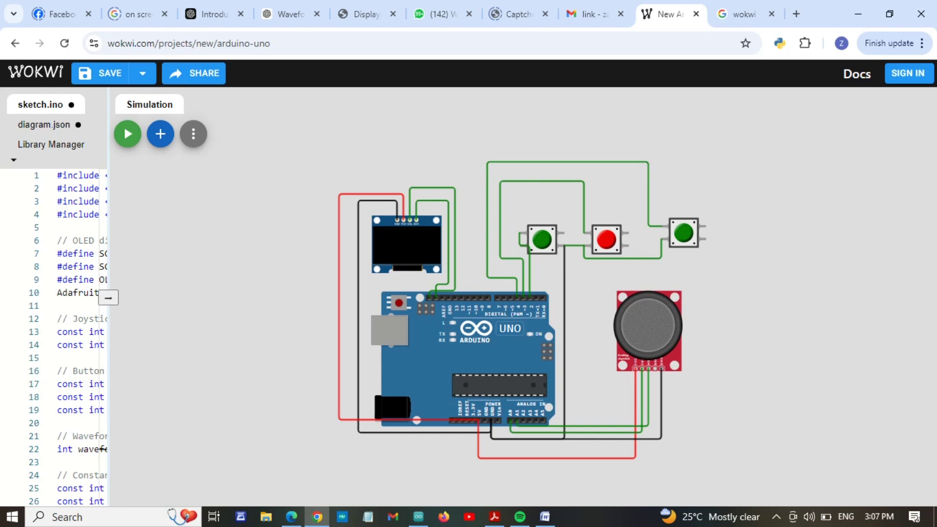
Build the sketch and install the missing Adafruit GFX Library and Adafruit SSD1306 libraries
left_click(128, 133)
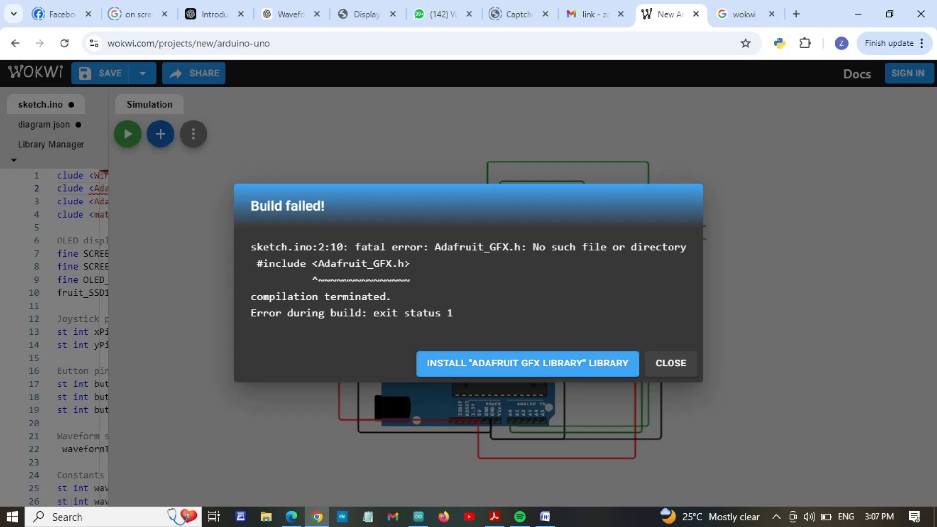
left_click(528, 364)
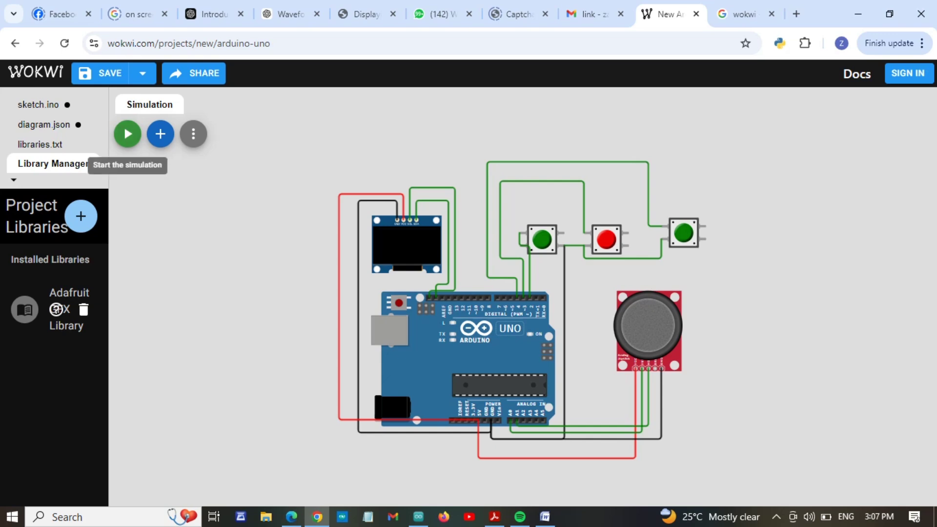
left_click(127, 134)
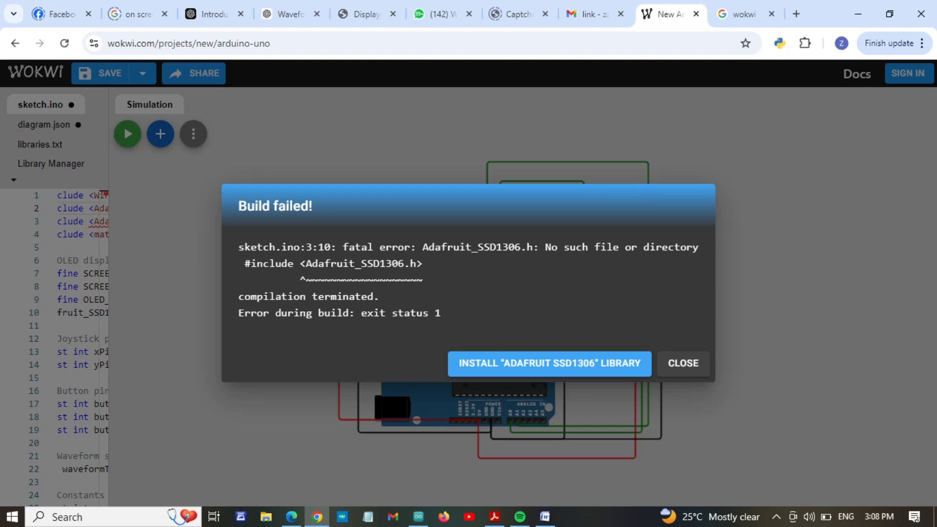
left_click(550, 363)
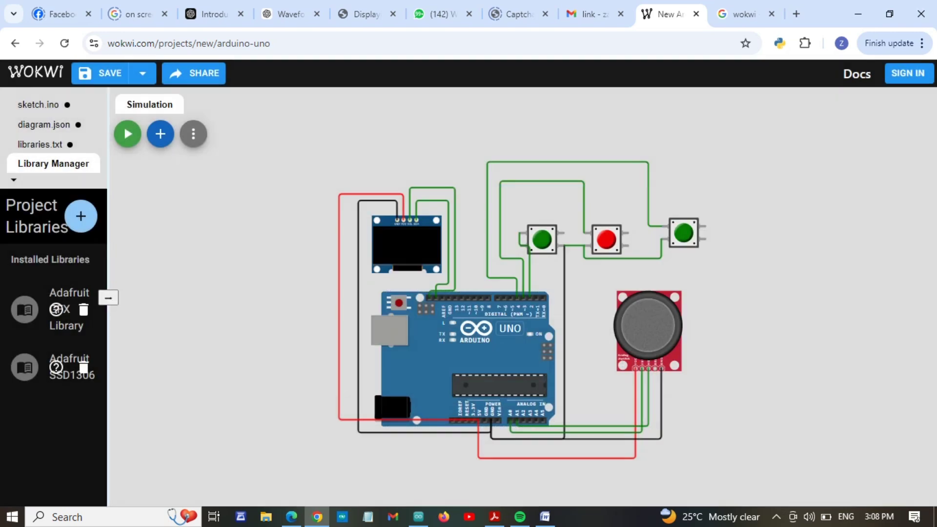
Widen the project libraries area, run the simulation and switch the OLED waveform with the rightmost green pushbutton
left_click_drag(108, 298, 298, 296)
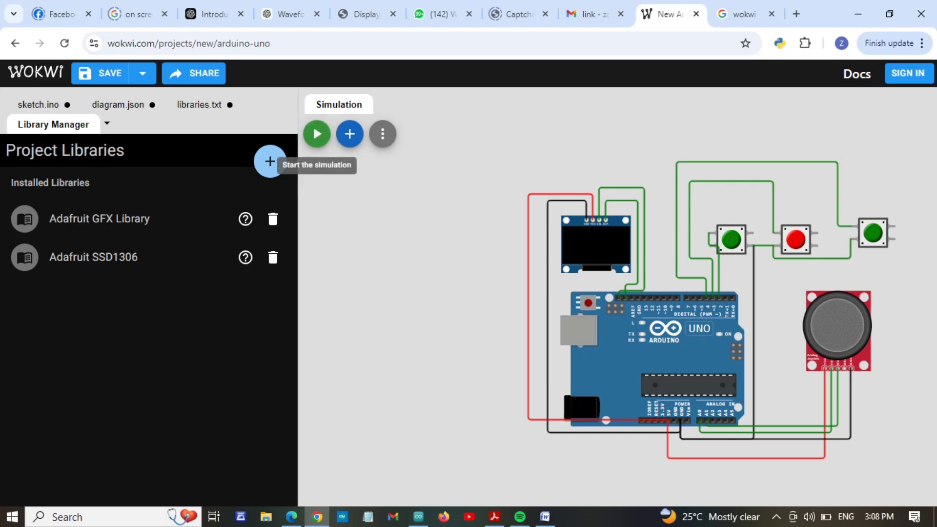
left_click(316, 134)
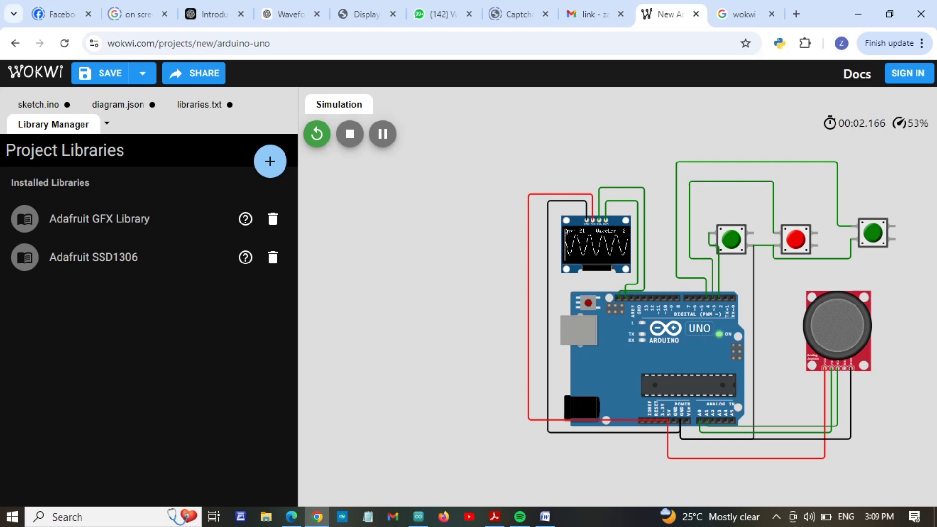
mouse_move(837, 325)
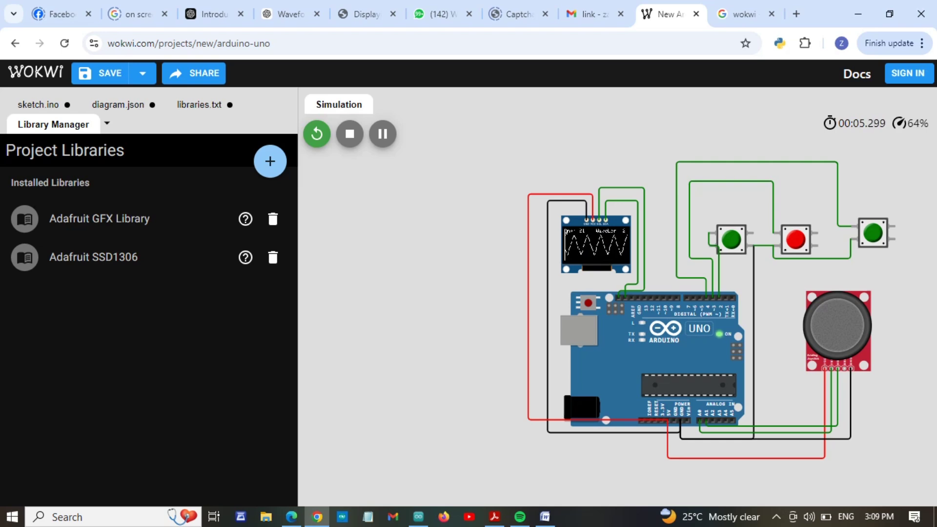
left_click(873, 233)
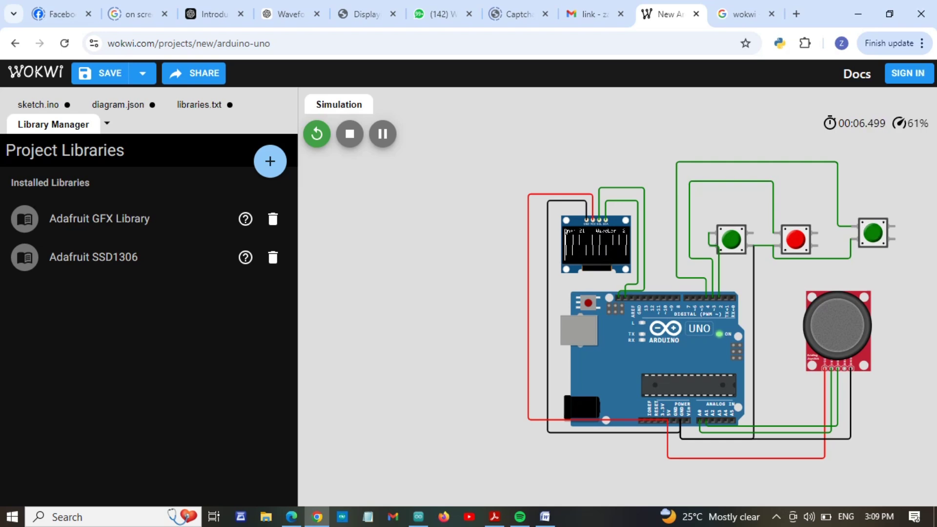